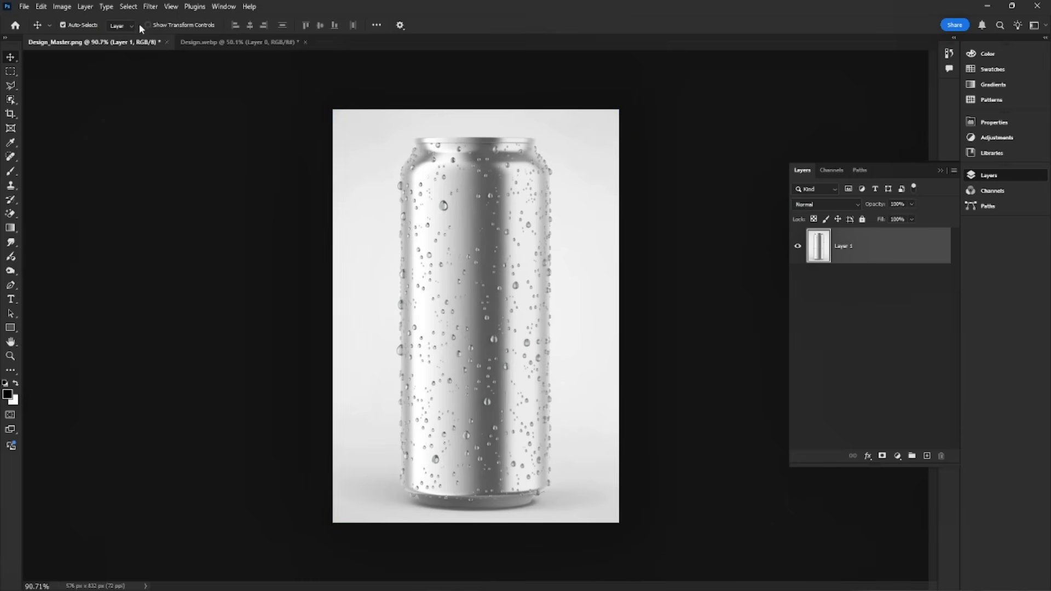
# Select the can as the subject of the photo and copy it onto a new layer.
pyautogui.click(129, 6)
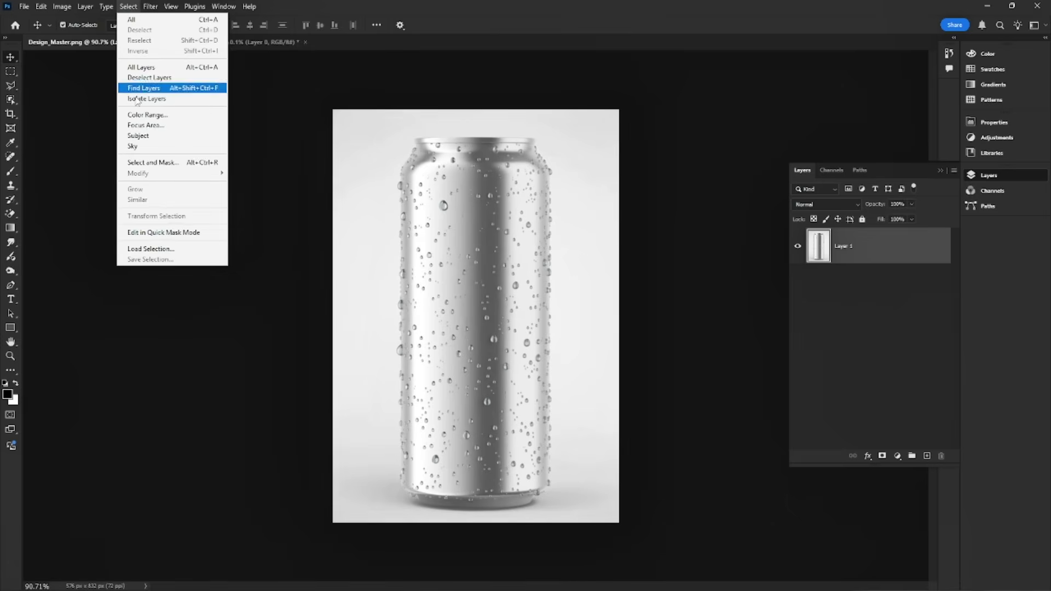
pyautogui.click(138, 136)
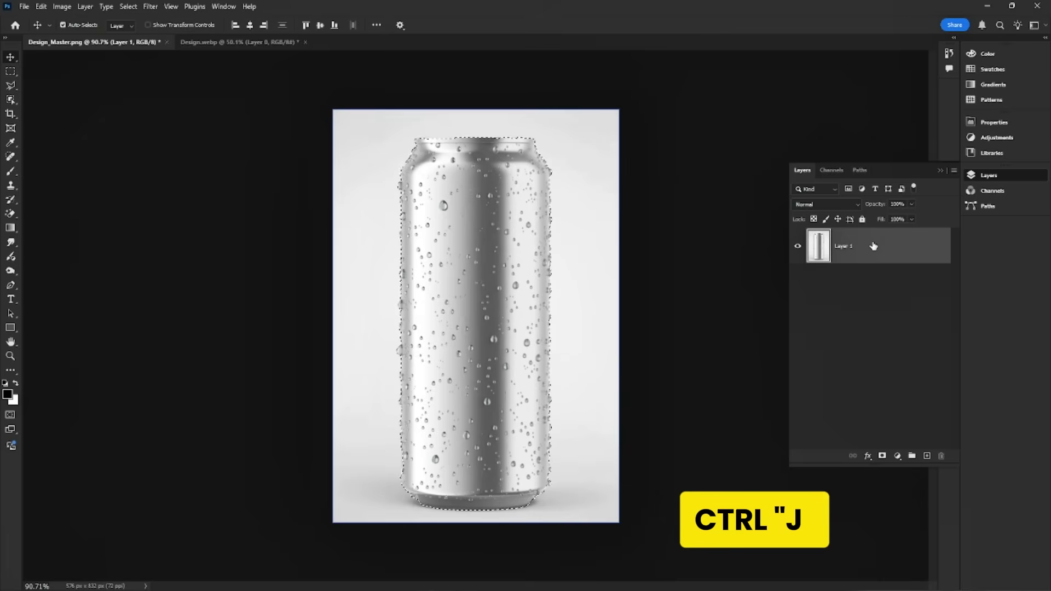
pyautogui.hotkey('ctrl', 'j')
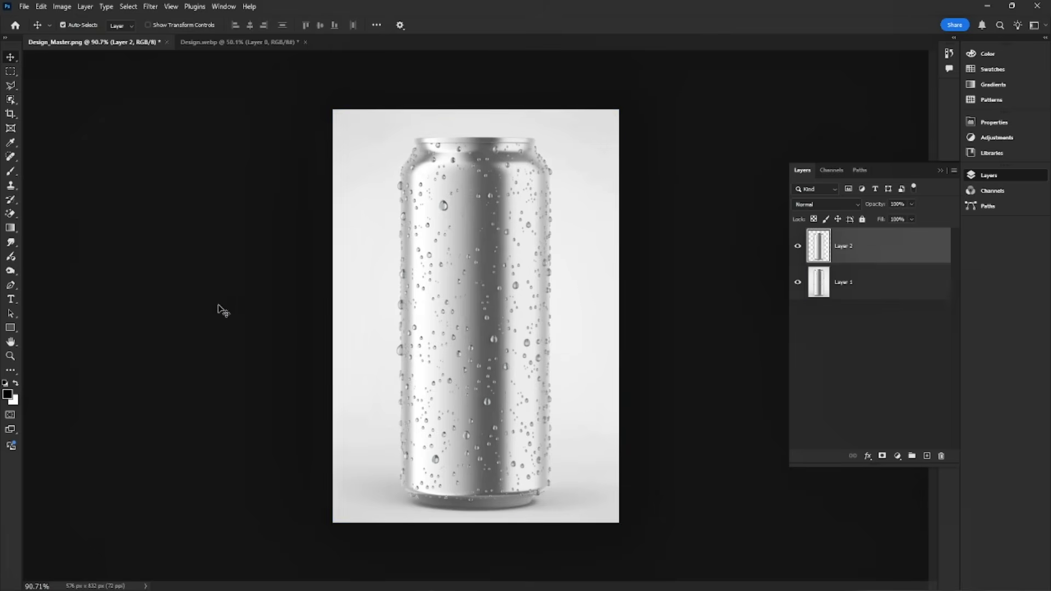
# Draw a black rectangle about 317 px wide and 754 px high covering the can.
pyautogui.click(10, 328)
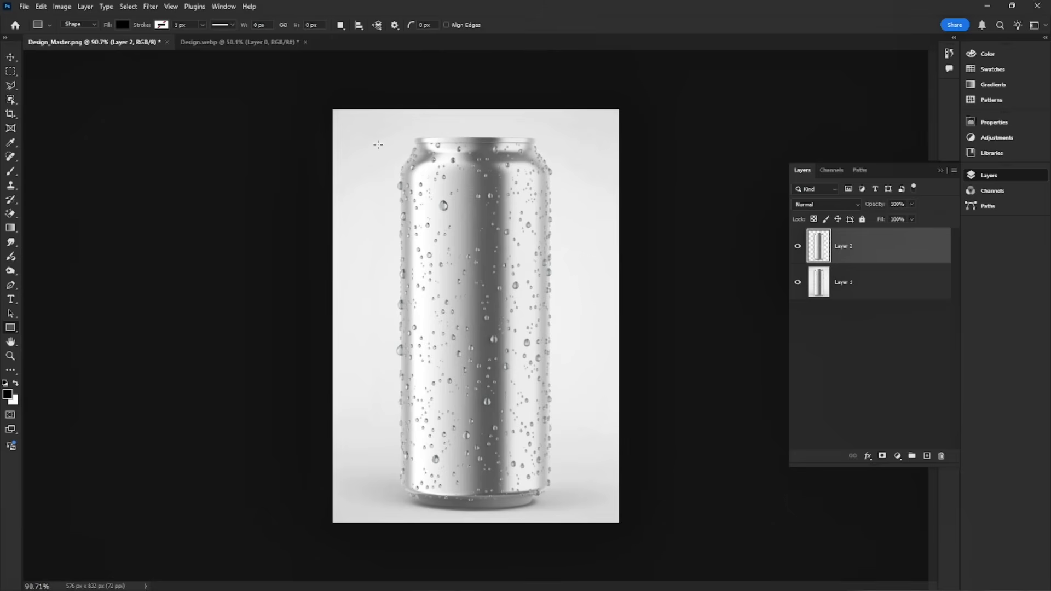
pyautogui.moveTo(401, 121); pyautogui.dragTo(559, 501)
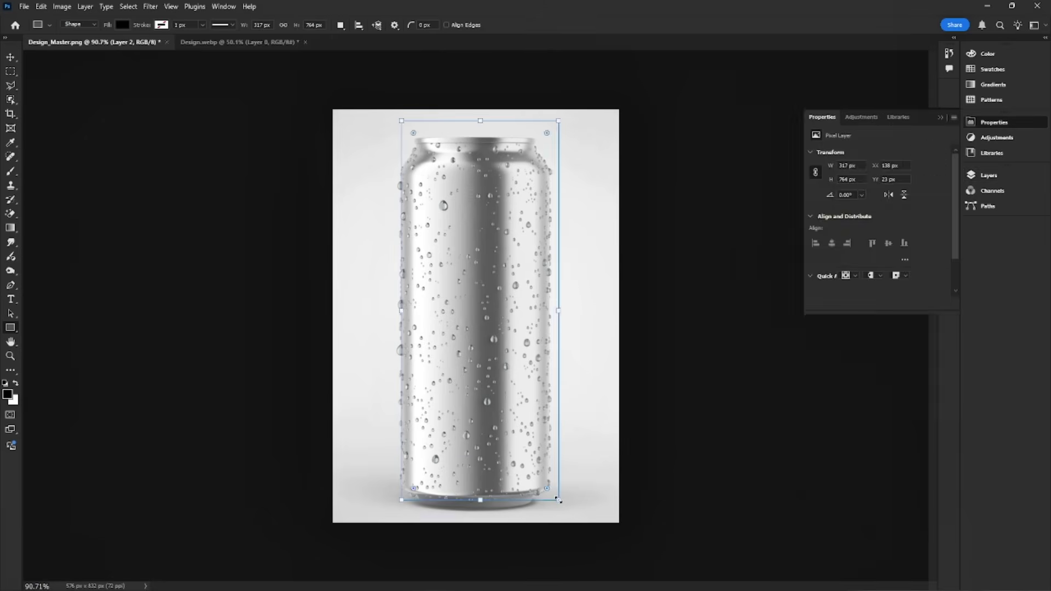
pyautogui.moveTo(480, 120); pyautogui.dragTo(480, 126)
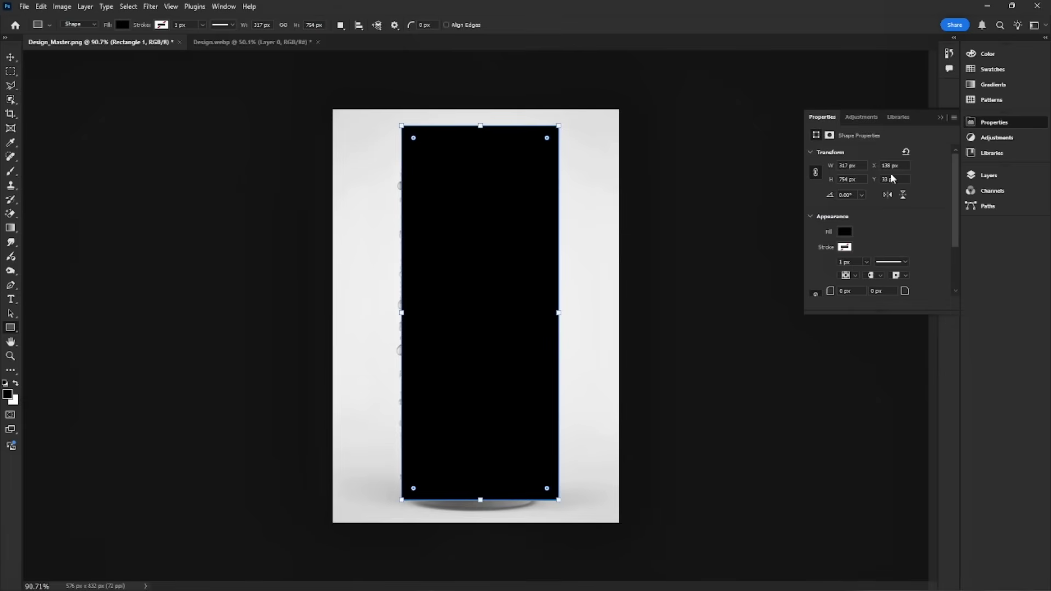
# Convert the rectangle to a smart object and lower its opacity to 55%.
pyautogui.click(971, 174)
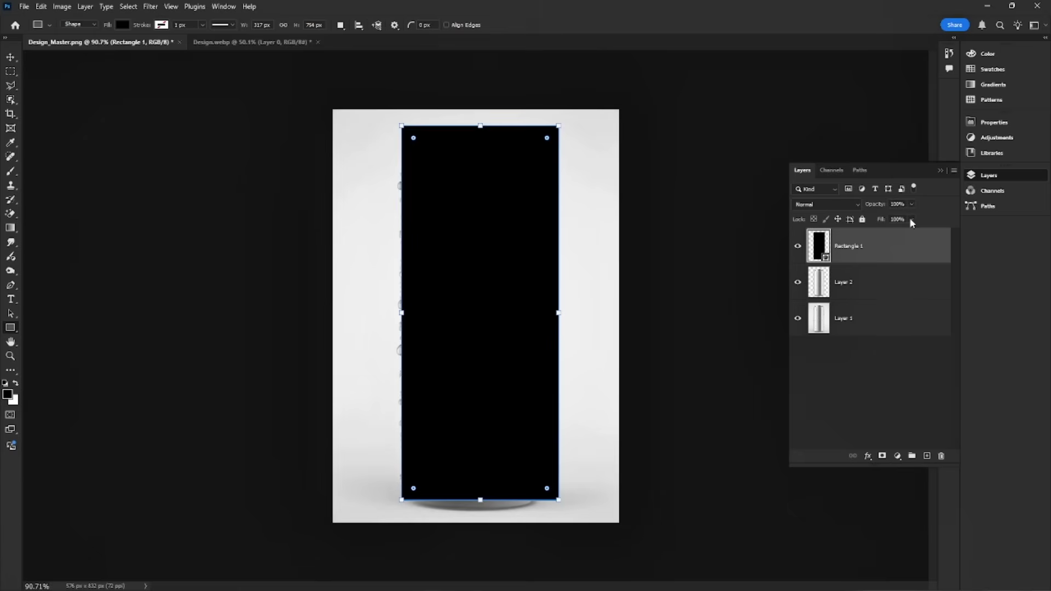
pyautogui.rightClick(877, 244)
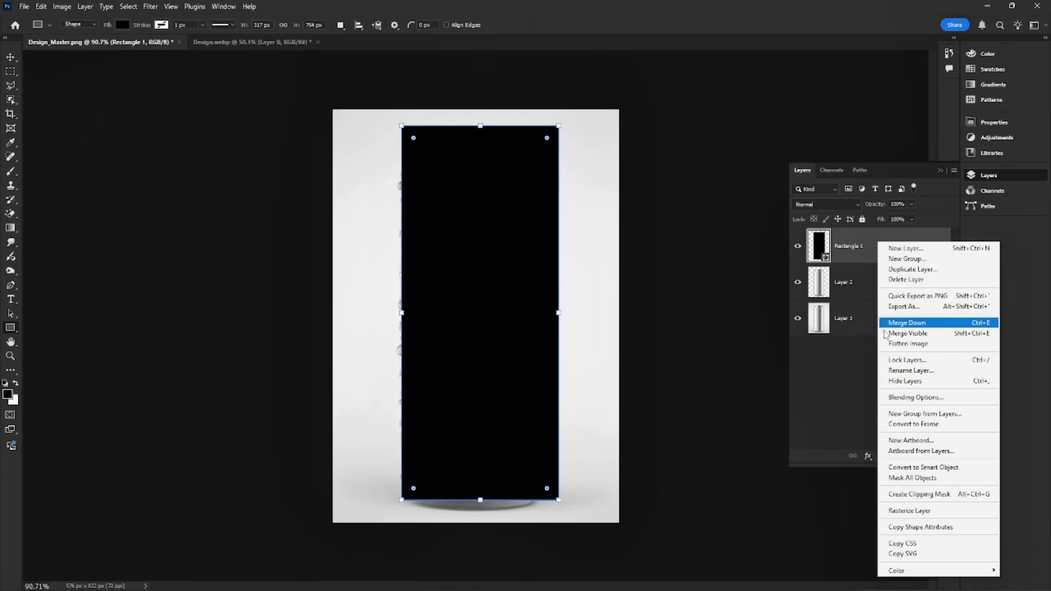
pyautogui.click(903, 467)
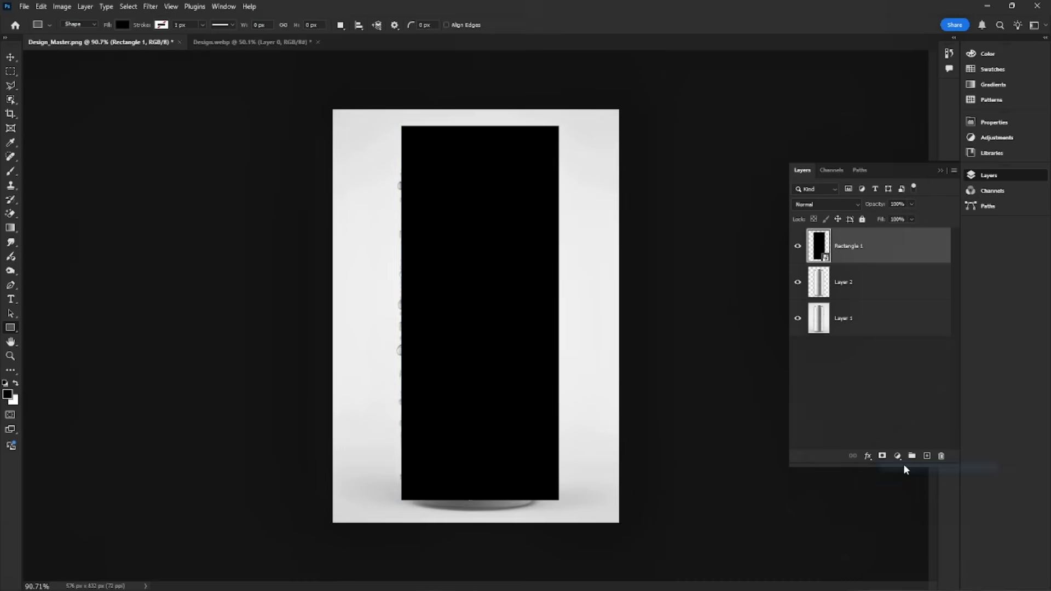
pyautogui.click(911, 206)
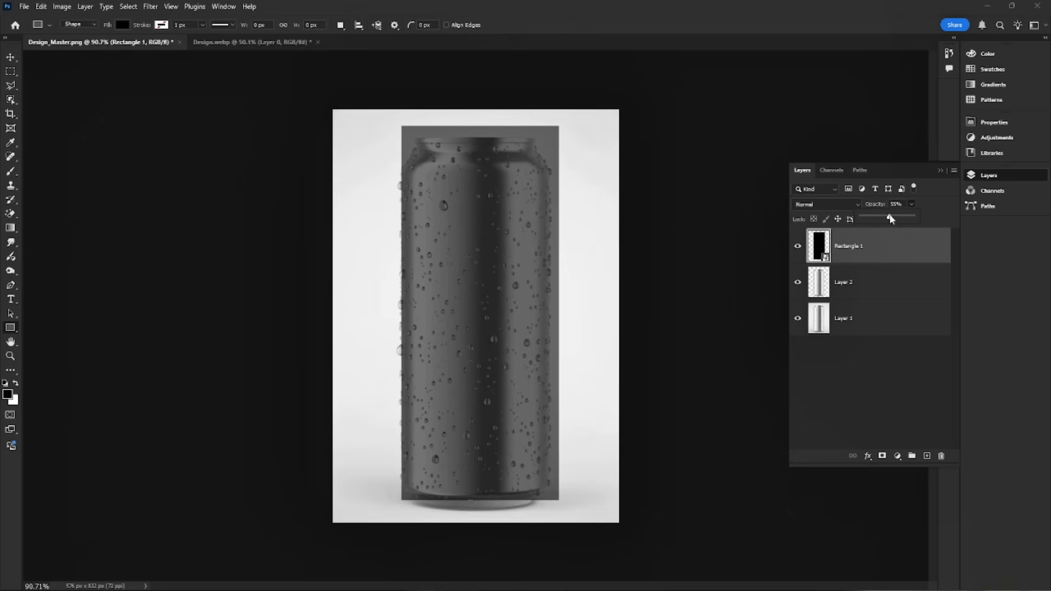
# Transform the rectangle with the Cylinder warp preset.
pyautogui.hotkey('ctrl', 't')
pyautogui.rightClick(515, 240)
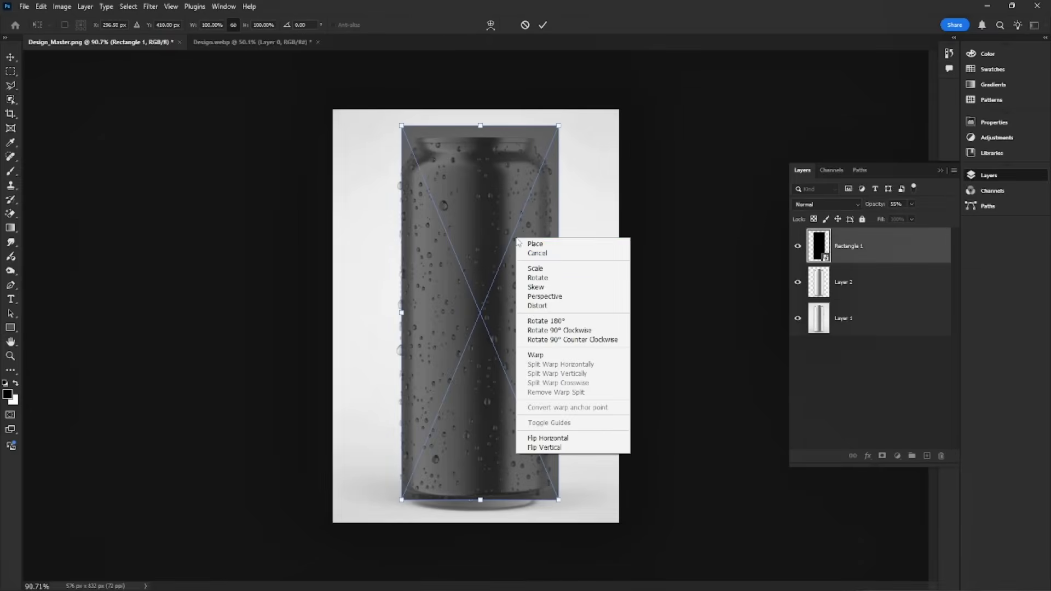
pyautogui.click(530, 356)
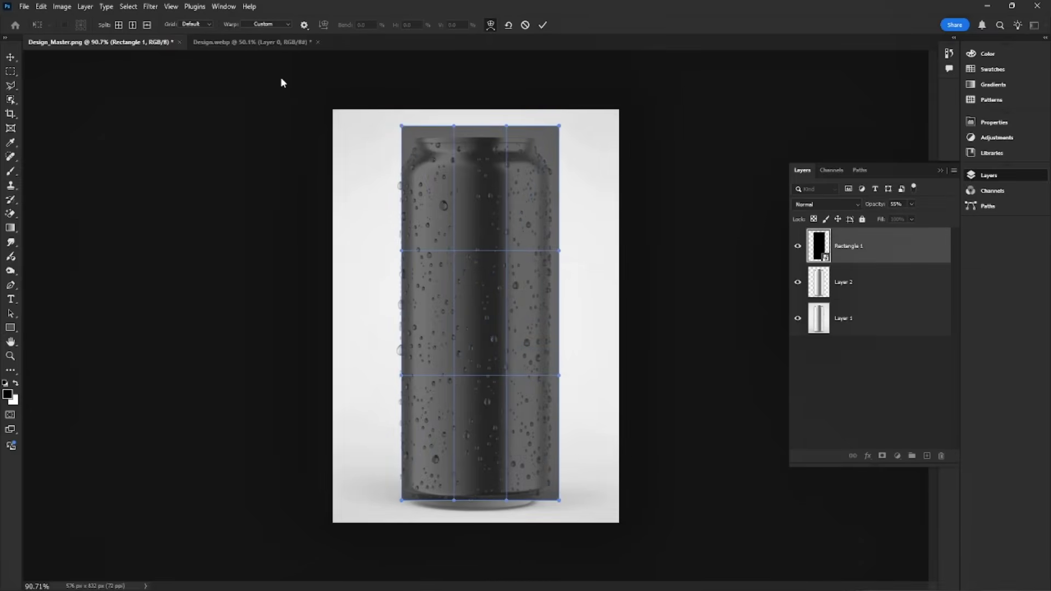
pyautogui.click(266, 25)
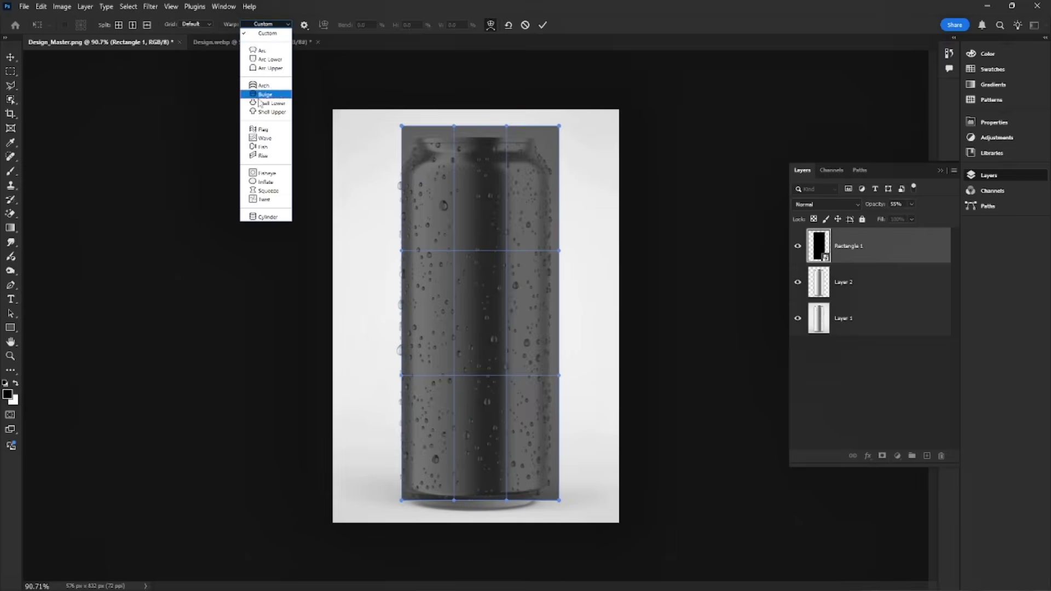
pyautogui.click(265, 217)
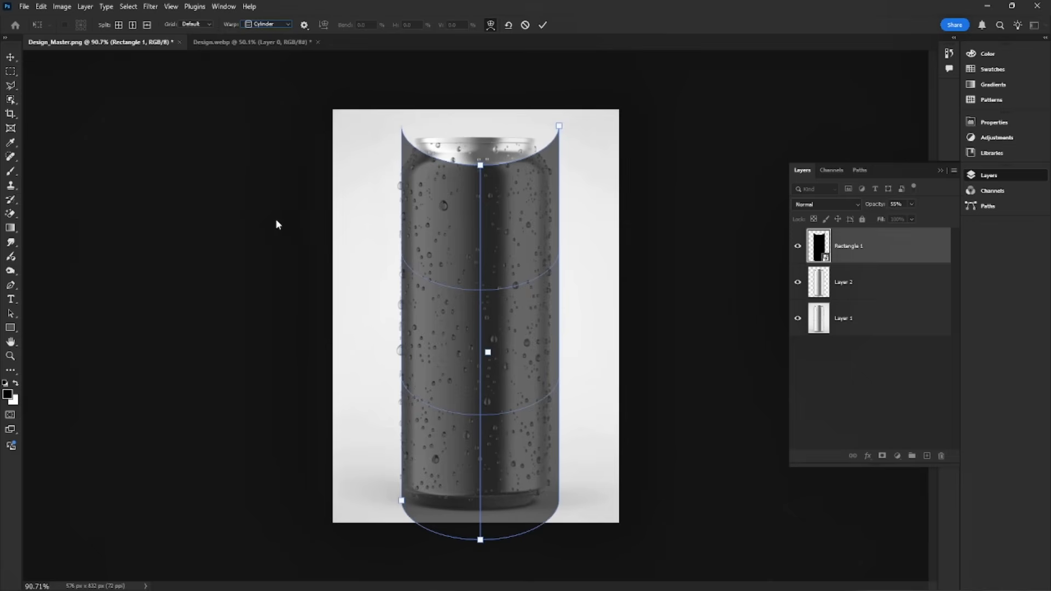
# Flatten the cylinder warp's upper and lower curves to follow the can's shape, centre its control point and commit the transform.
pyautogui.moveTo(481, 165); pyautogui.dragTo(481, 137)
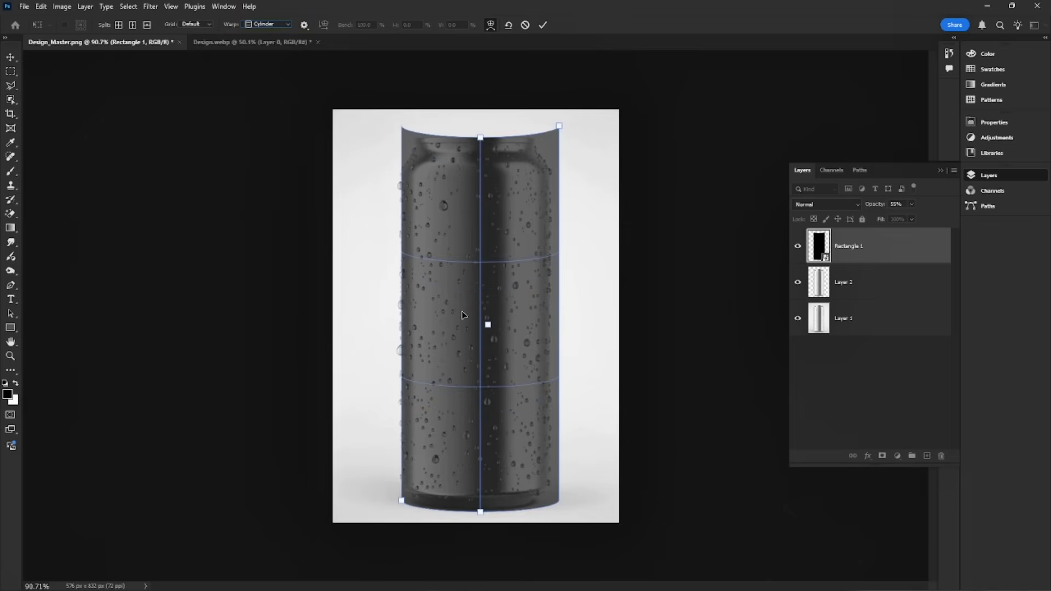
pyautogui.moveTo(485, 513); pyautogui.dragTo(485, 517)
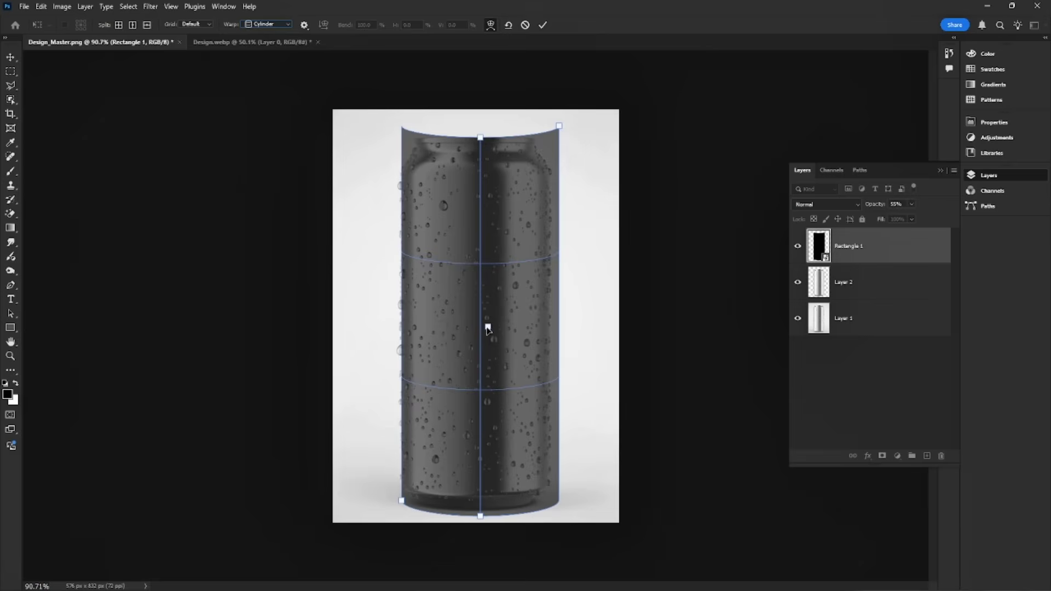
pyautogui.moveTo(488, 329); pyautogui.dragTo(481, 327)
pyautogui.moveTo(481, 138); pyautogui.dragTo(481, 135)
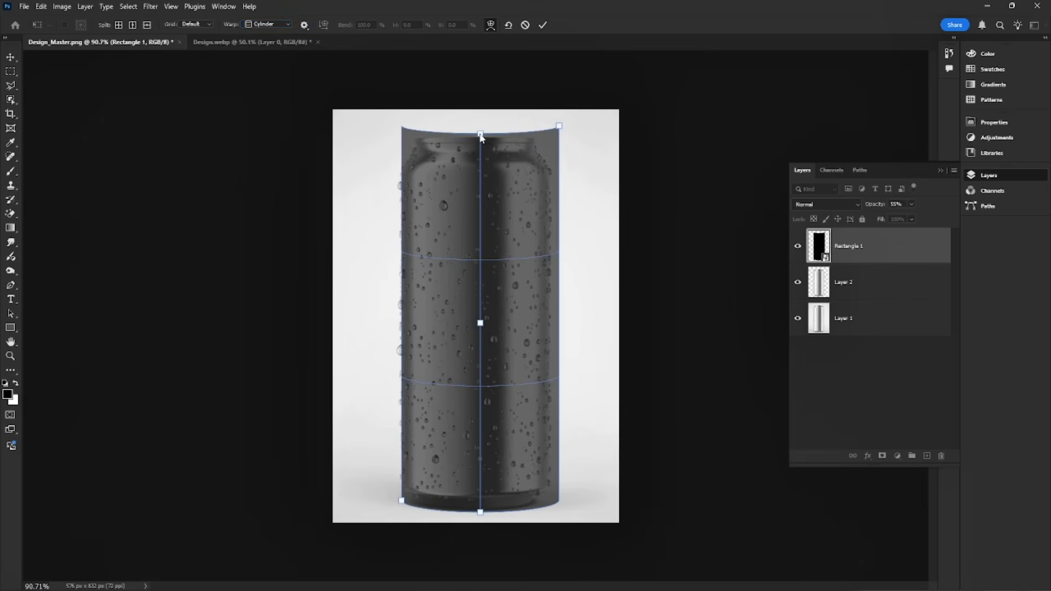
pyautogui.click(541, 27)
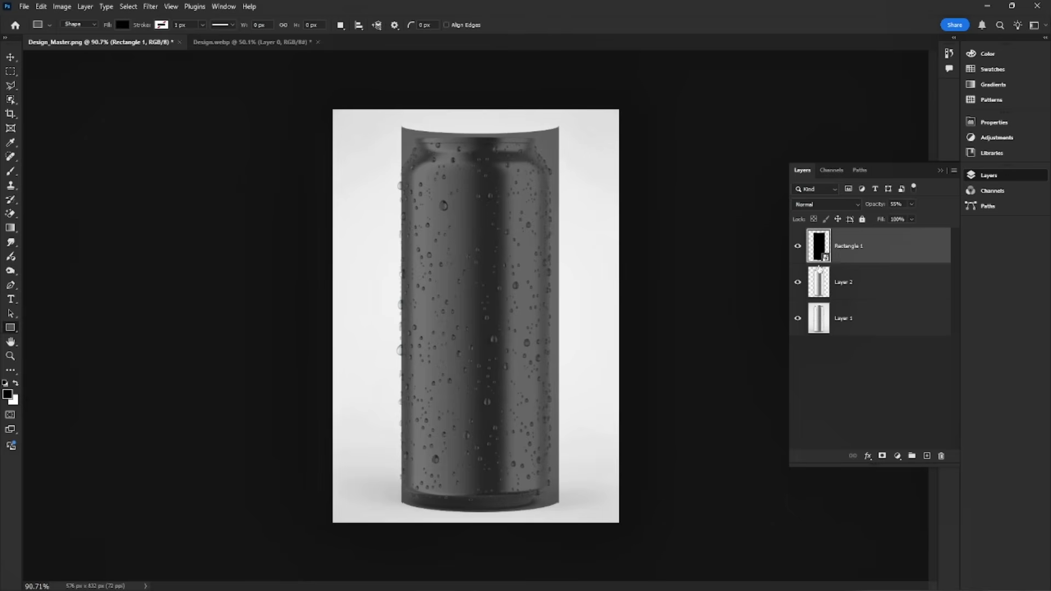
# Clip the warped rectangle to the cut-out can layer and restore its opacity to 100%.
pyautogui.rightClick(868, 258)
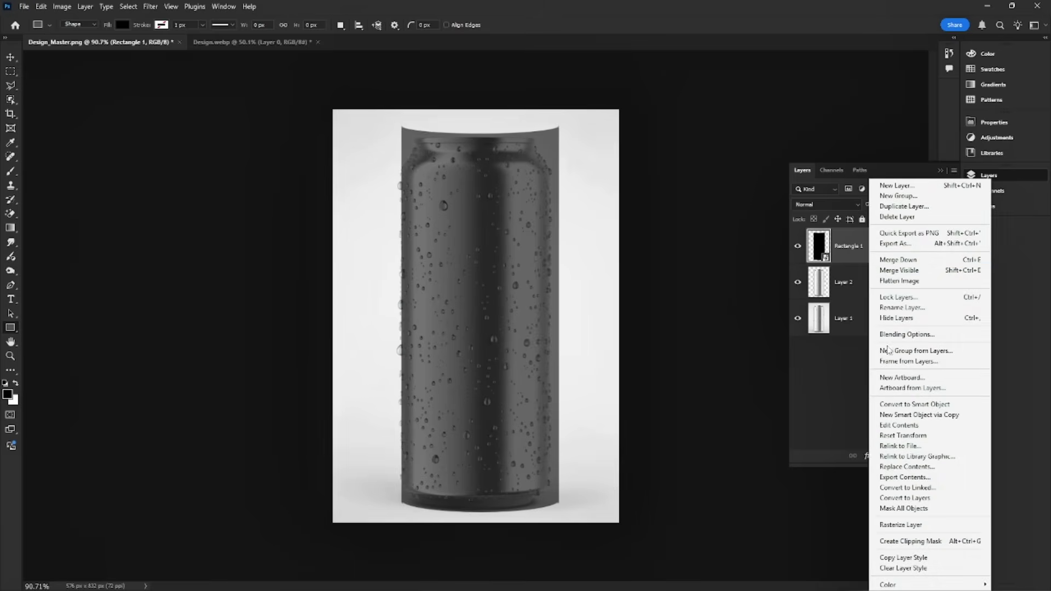
pyautogui.click(909, 541)
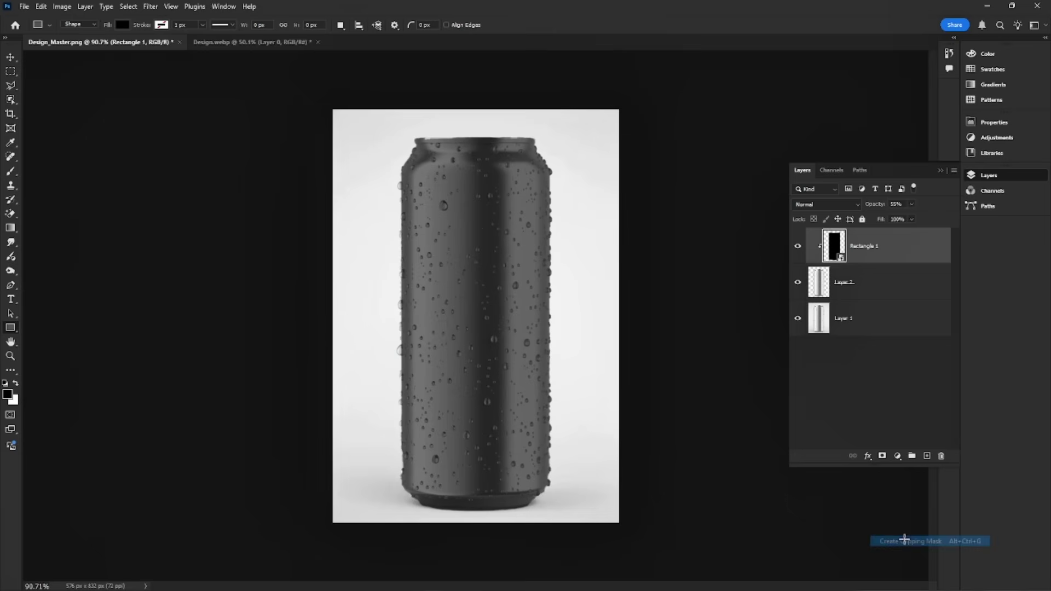
pyautogui.click(912, 219)
pyautogui.moveTo(913, 219); pyautogui.dragTo(937, 216)
# Open the rectangle smart object's contents and bring in the label artwork from Design.webp.
pyautogui.doubleClick(839, 253)
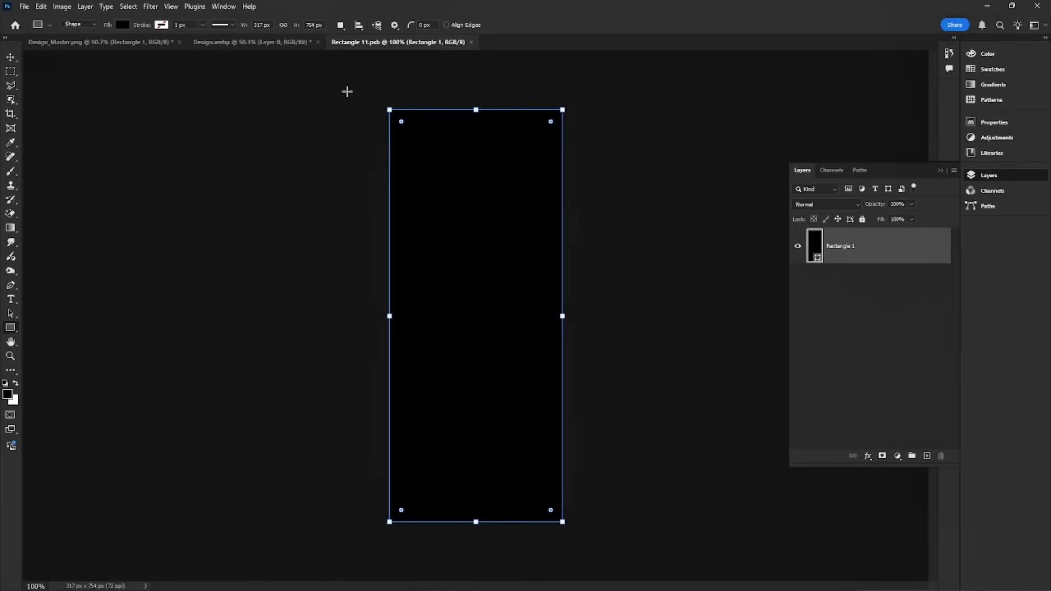
pyautogui.click(270, 47)
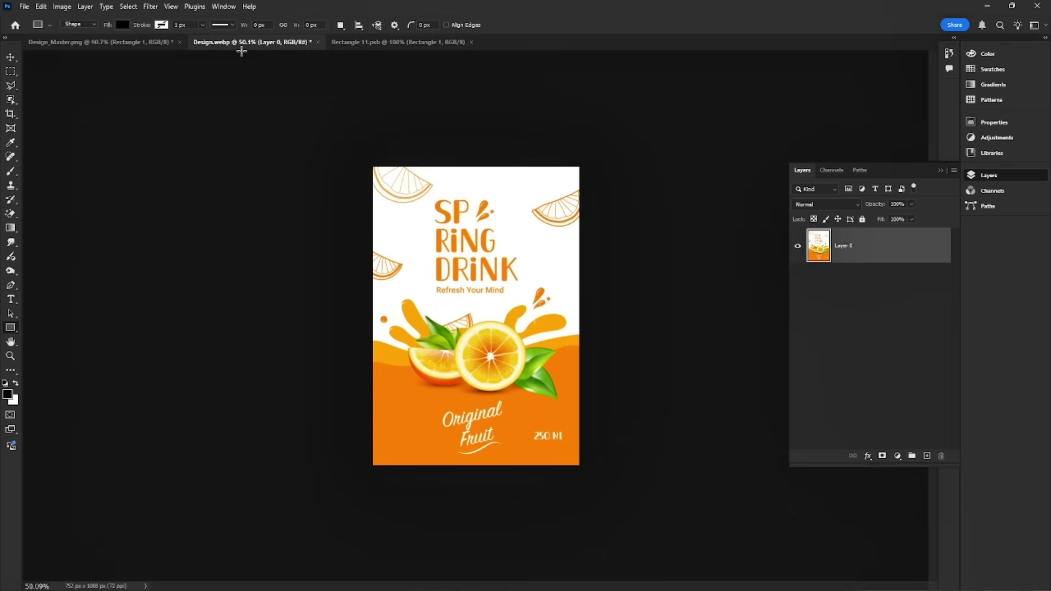
pyautogui.click(10, 59)
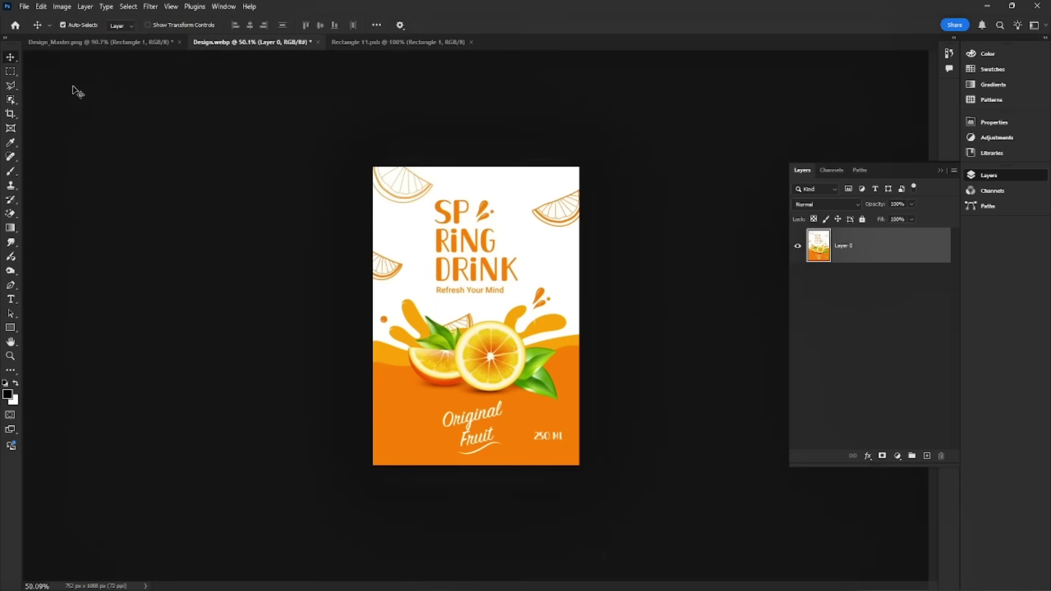
pyautogui.moveTo(382, 186); pyautogui.dragTo(412, 184)
# Scale and stretch the label artwork to fill the smart object's whole canvas.
pyautogui.moveTo(206, 184); pyautogui.dragTo(503, 522)
pyautogui.moveTo(517, 460); pyautogui.dragTo(498, 463)
pyautogui.moveTo(625, 316); pyautogui.dragTo(563, 316)
pyautogui.moveTo(341, 316); pyautogui.dragTo(390, 317)
pyautogui.press('Return')
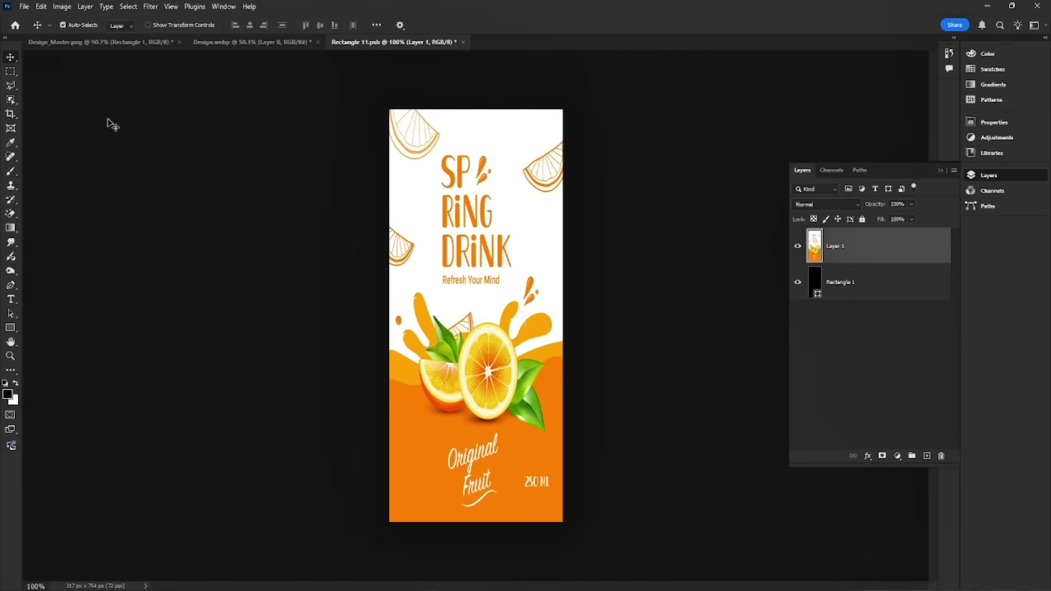
# Save the smart object's contents and return to the Design_Master.png document.
pyautogui.click(25, 6)
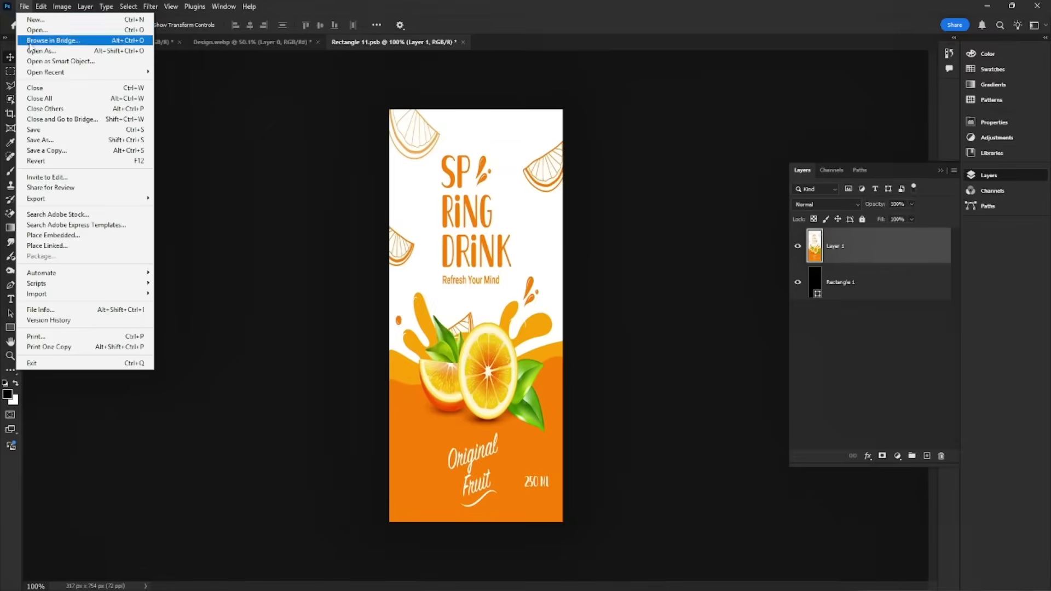
pyautogui.click(33, 129)
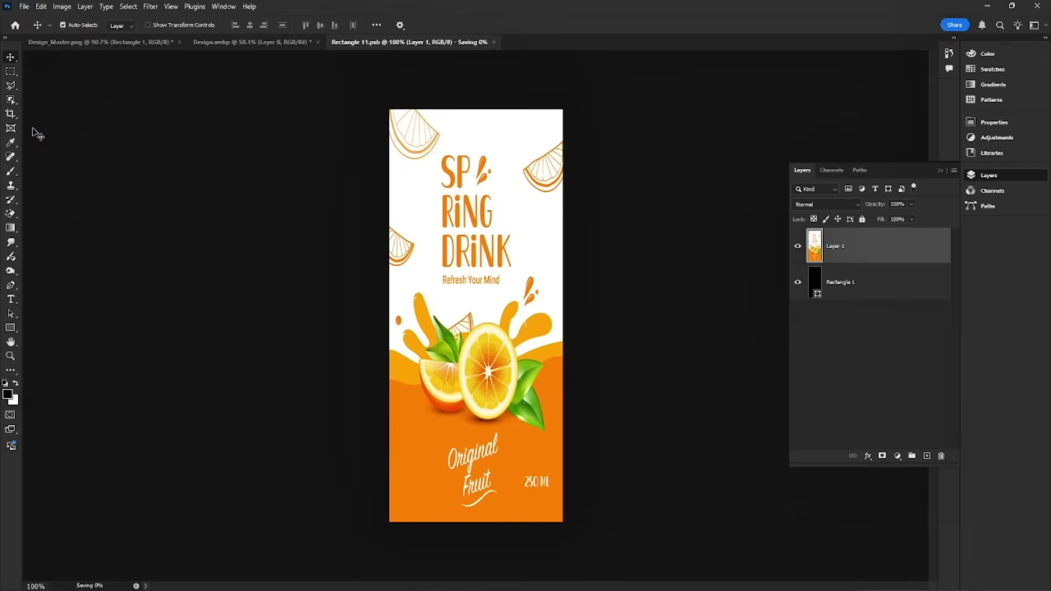
pyautogui.click(55, 43)
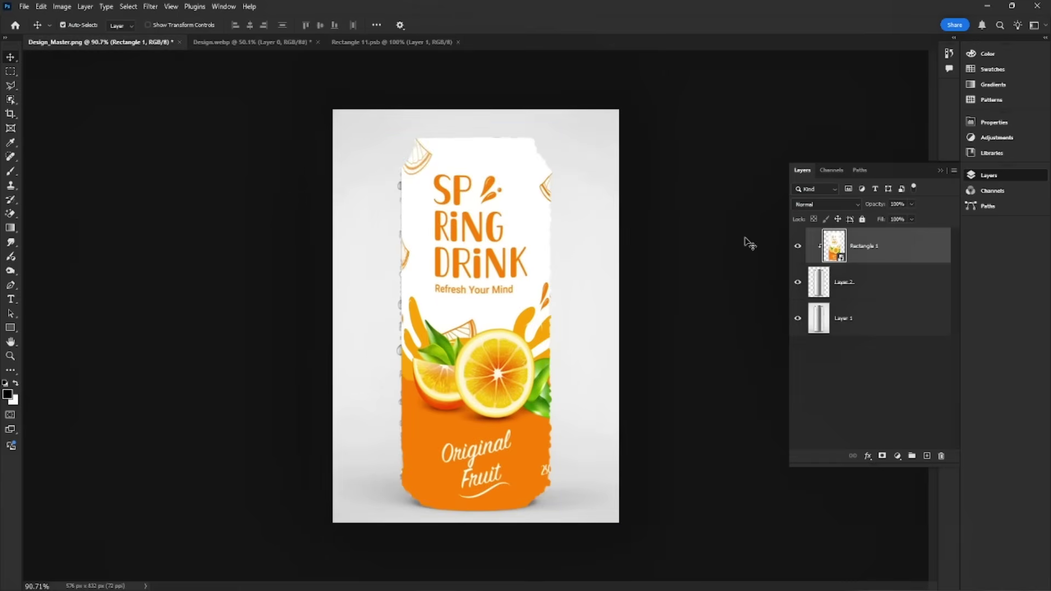
# Duplicate Layer 2, move the original above the label layer Rectangle 1 and add it to the clipping group.
pyautogui.click(858, 286)
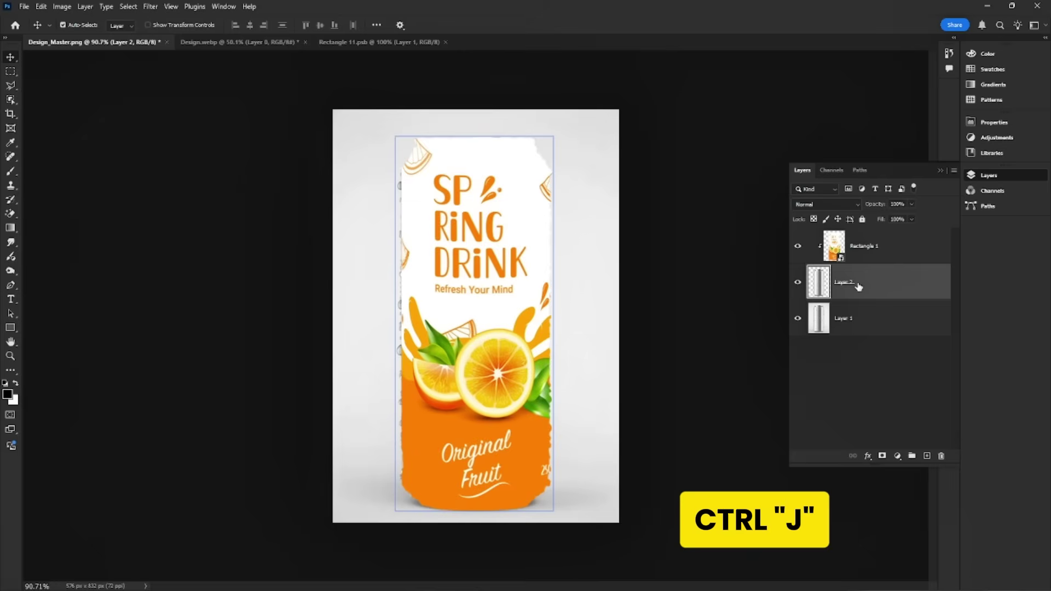
pyautogui.hotkey('ctrl', 'j')
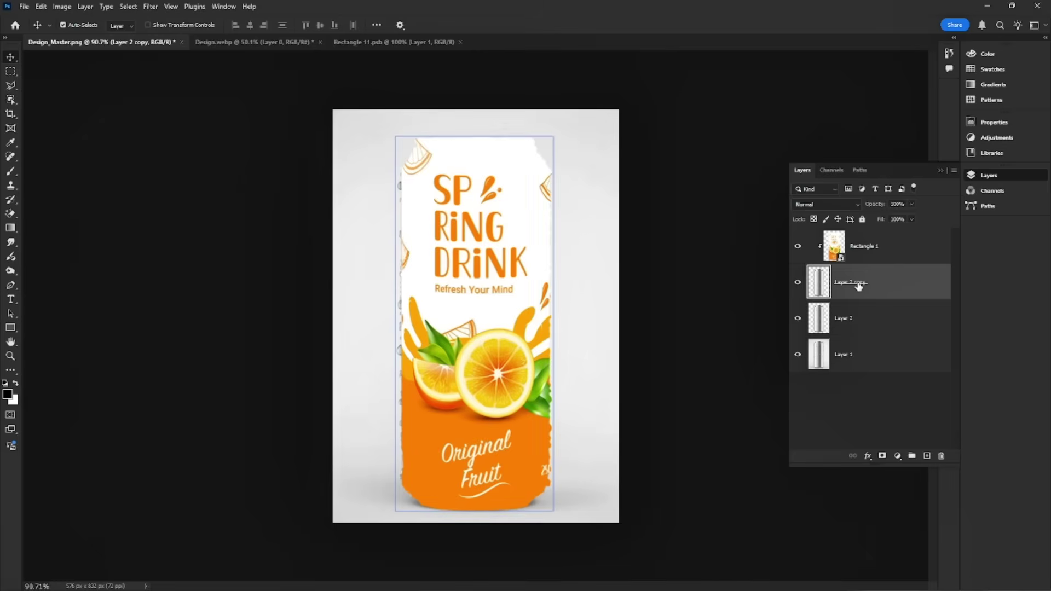
pyautogui.click(863, 320)
pyautogui.moveTo(879, 323); pyautogui.dragTo(871, 239)
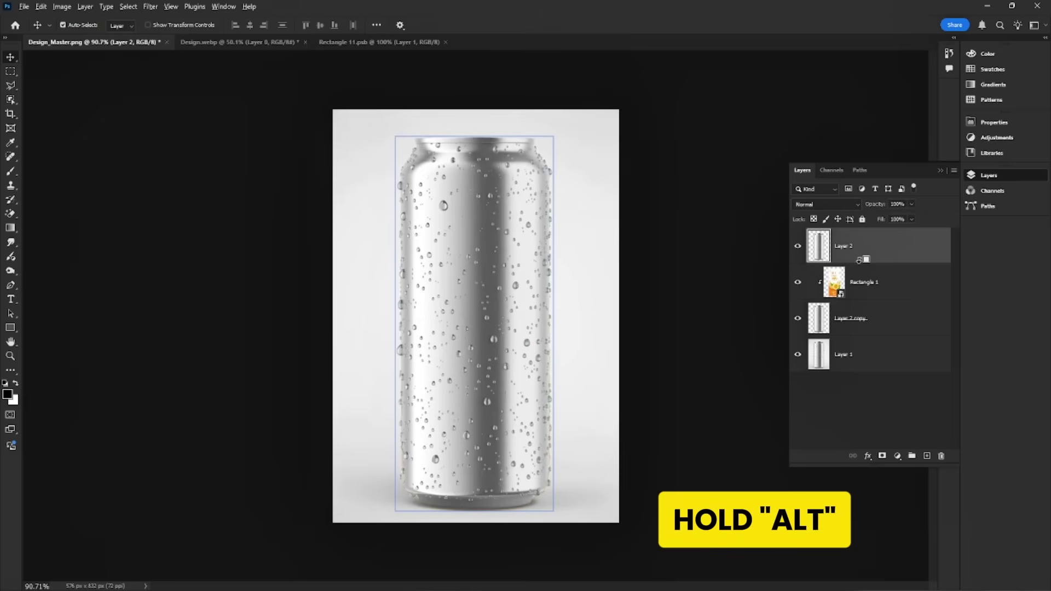
pyautogui.keyDown('alt'); pyautogui.click(861, 261); pyautogui.keyUp('alt')
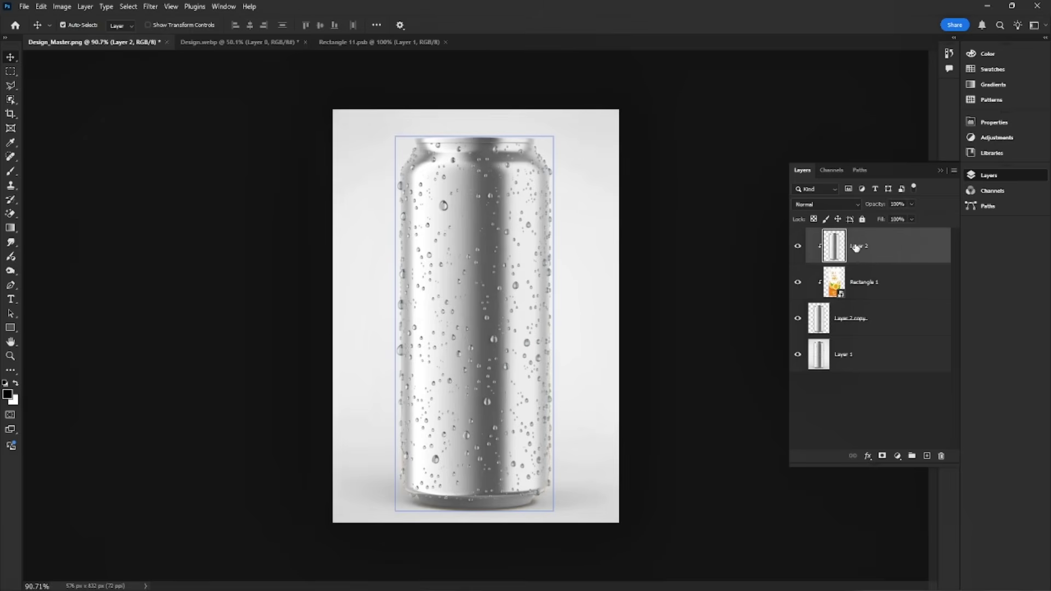
# Set the upper can layer's blend mode to Multiply and its fill to 50%.
pyautogui.click(843, 204)
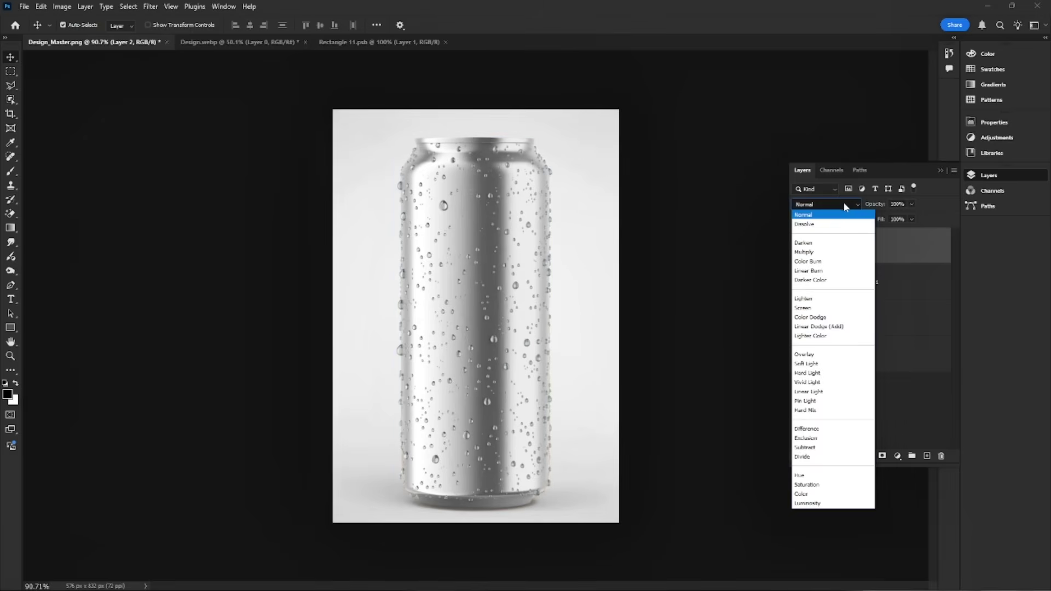
pyautogui.click(822, 253)
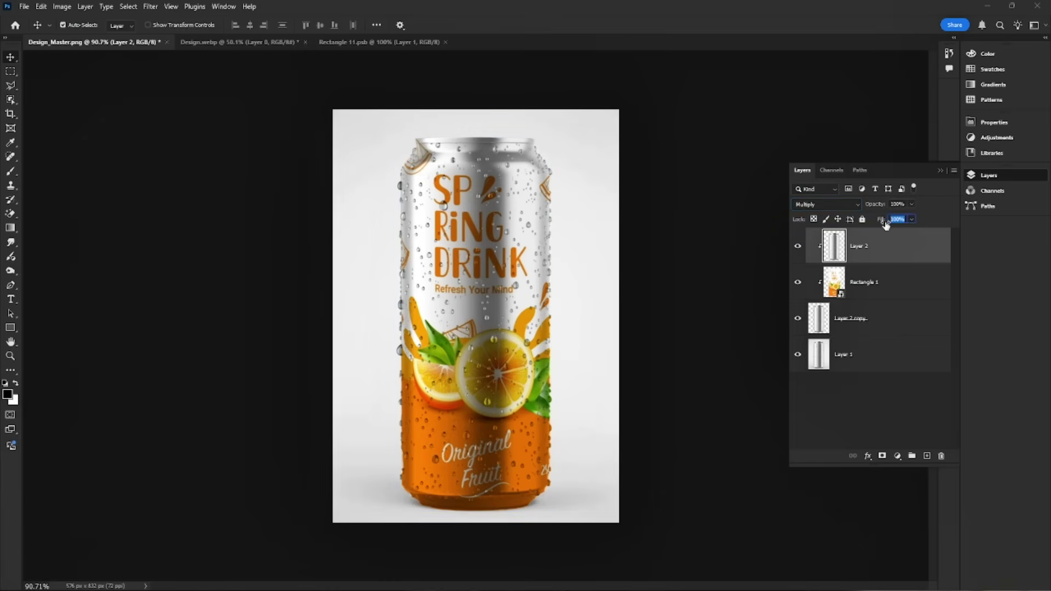
pyautogui.write('50')
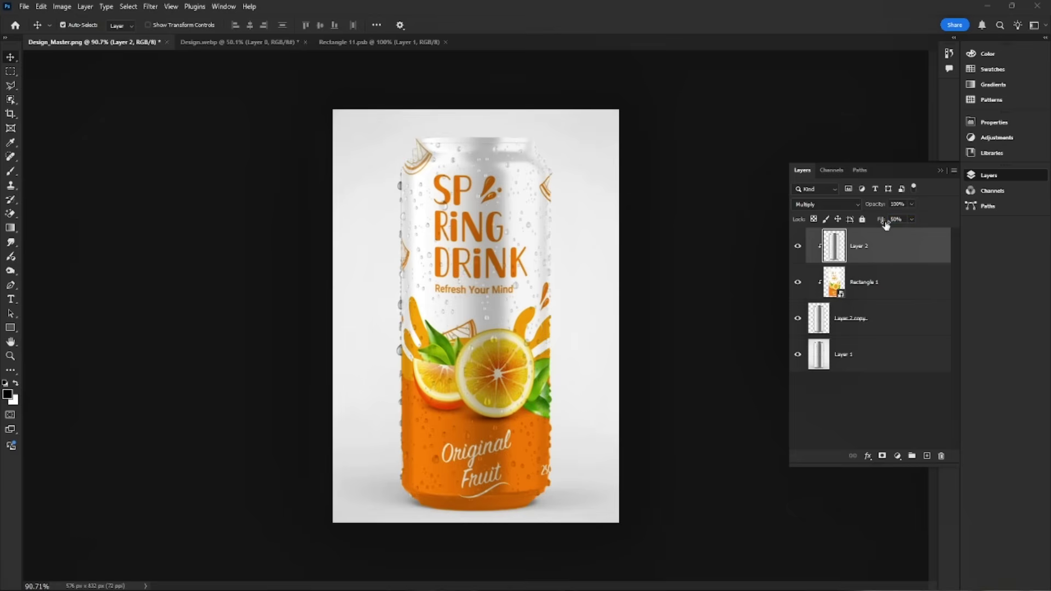
# Duplicate the Multiply layer Layer 2 and add the copy to the label's clipping group.
pyautogui.press('ctrl')
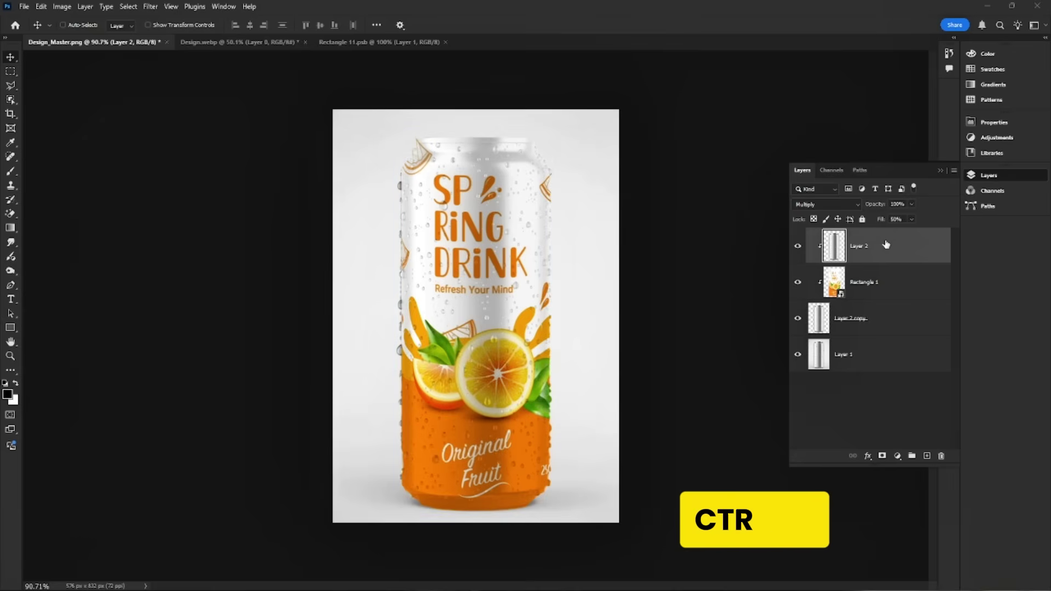
pyautogui.hotkey('ctrl', 'j')
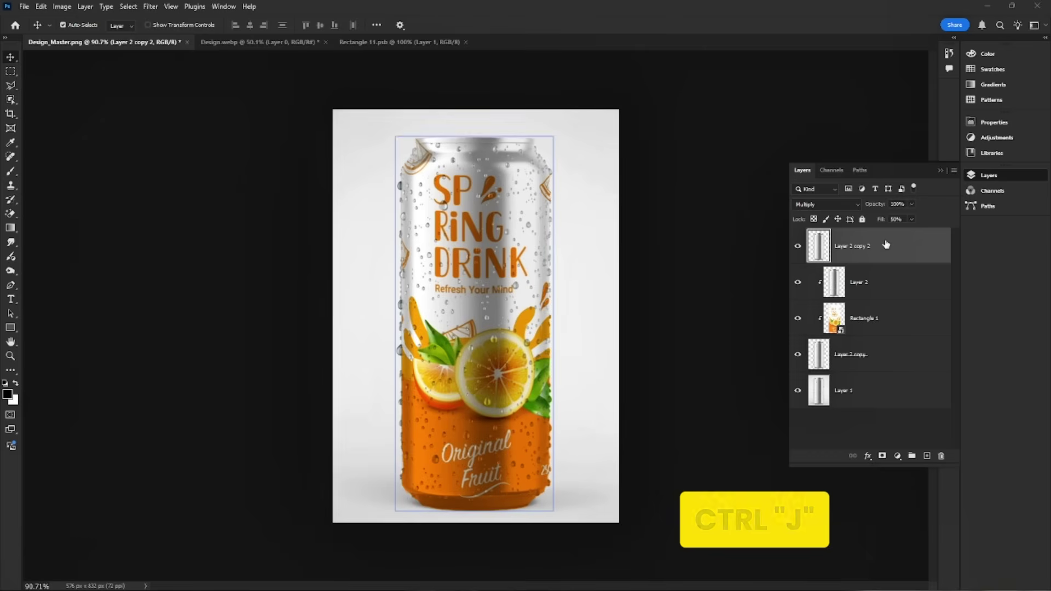
pyautogui.press('alt')
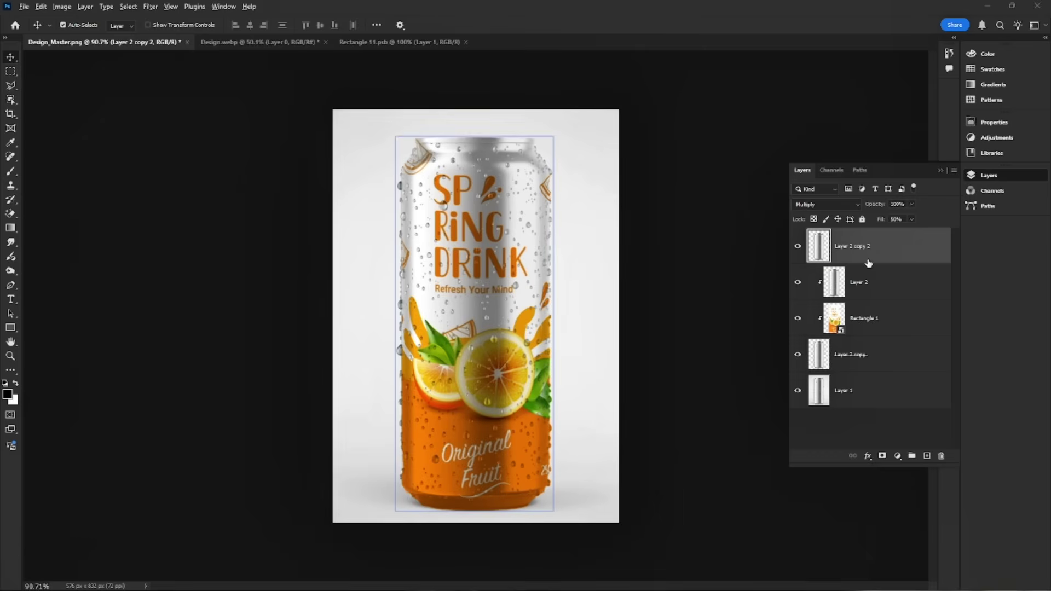
pyautogui.keyDown('alt'); pyautogui.click(864, 261); pyautogui.keyUp('alt')
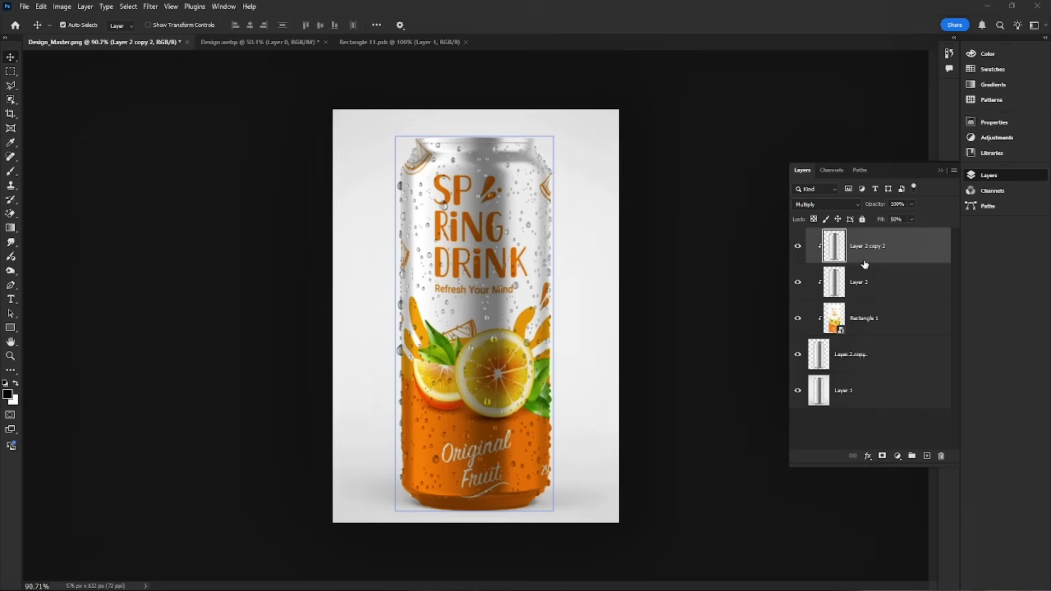
# Set the clipped layer Layer 2 copy 2 to Lighten blend mode with a 20% fill.
pyautogui.click(847, 205)
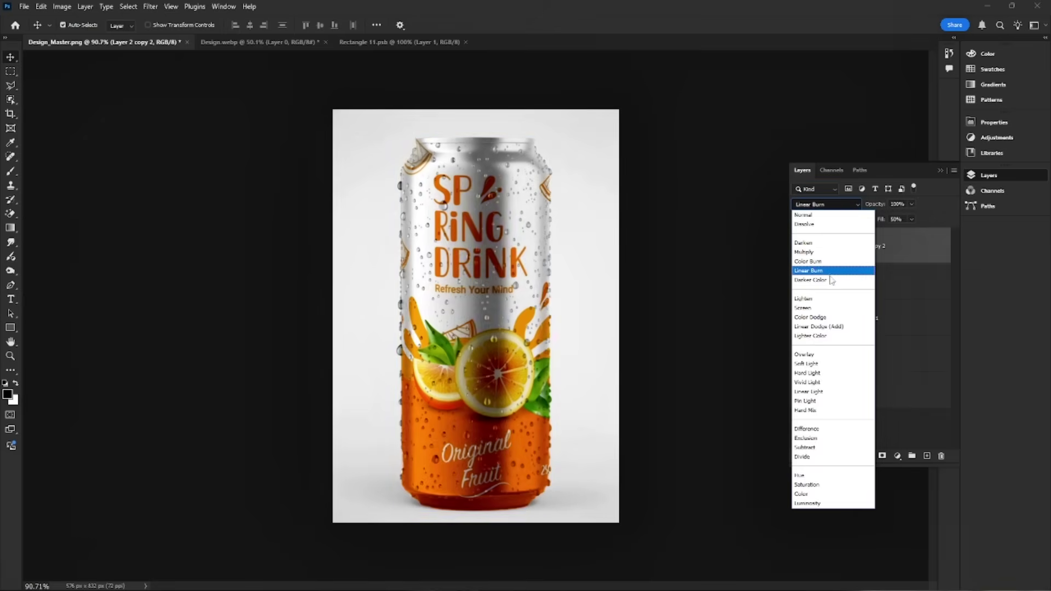
pyautogui.click(820, 300)
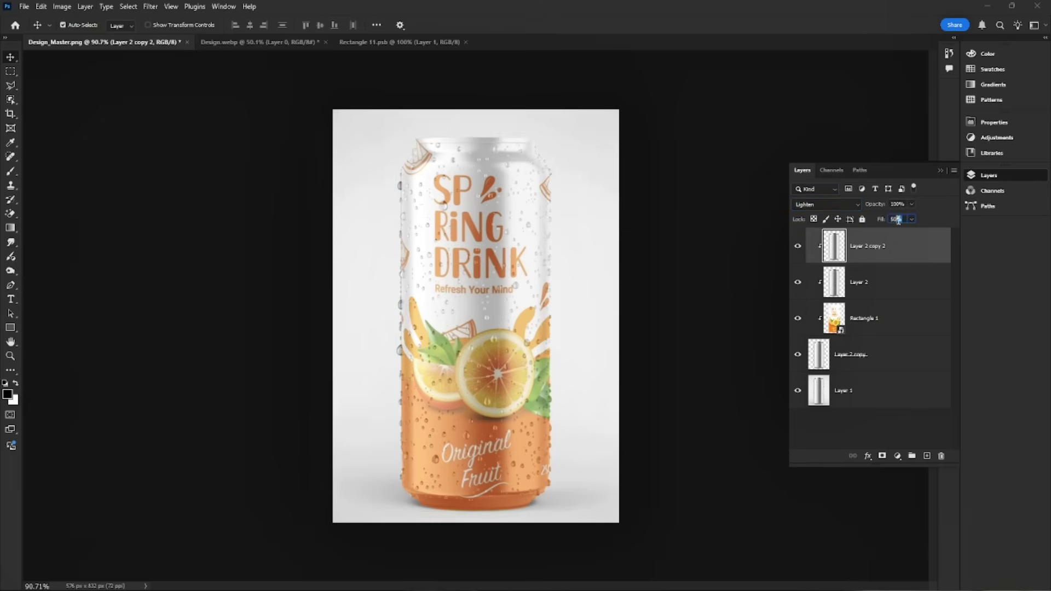
pyautogui.write('20')
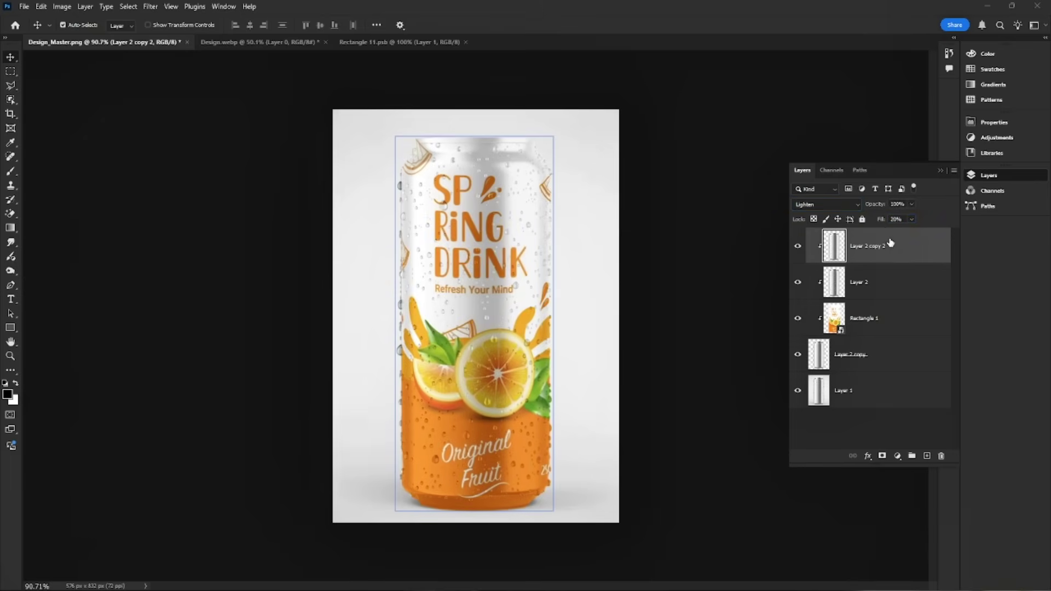
# Duplicate the Lighten layer and clip the new copy to the layers below it.
pyautogui.hotkey('ctrl', 'j')
pyautogui.hotkey('ctrl', 'j')
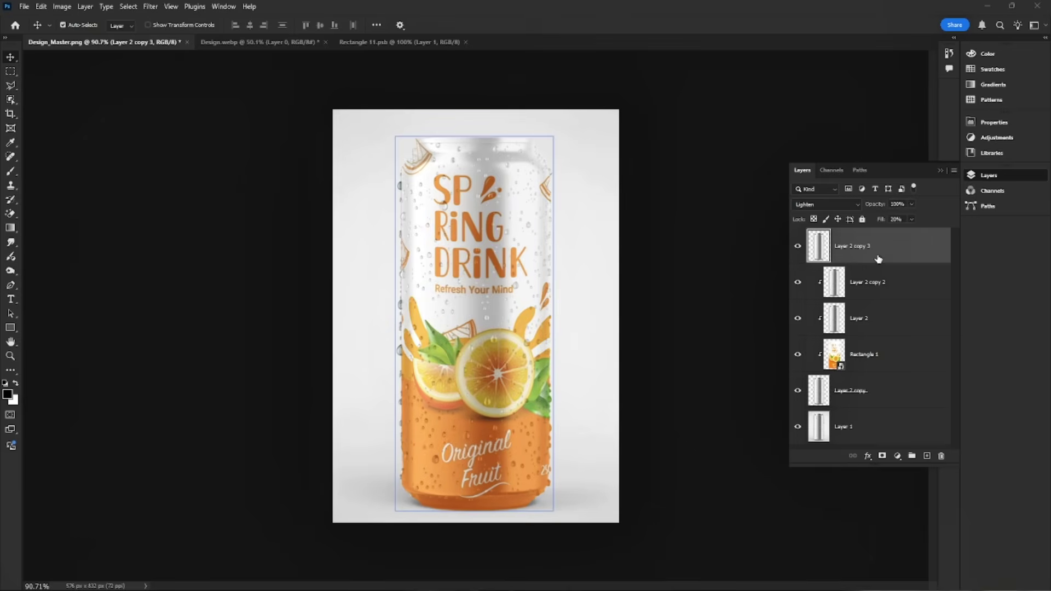
pyautogui.keyDown('alt'); pyautogui.click(872, 262); pyautogui.keyUp('alt')
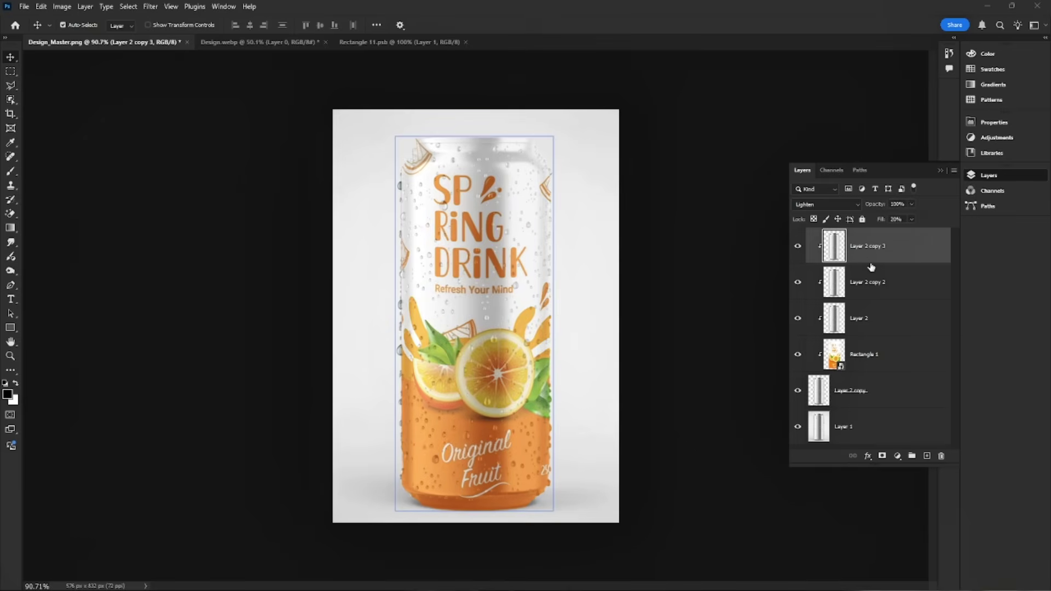
# Set Layer 2 copy 3 to Color Burn blend mode with a 40% fill.
pyautogui.click(838, 204)
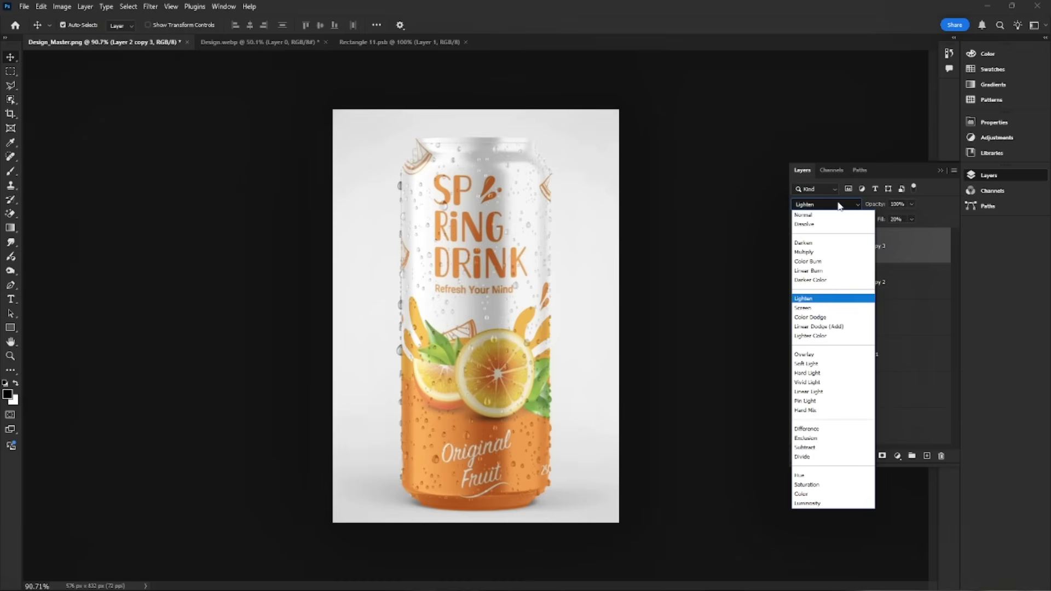
pyautogui.click(820, 262)
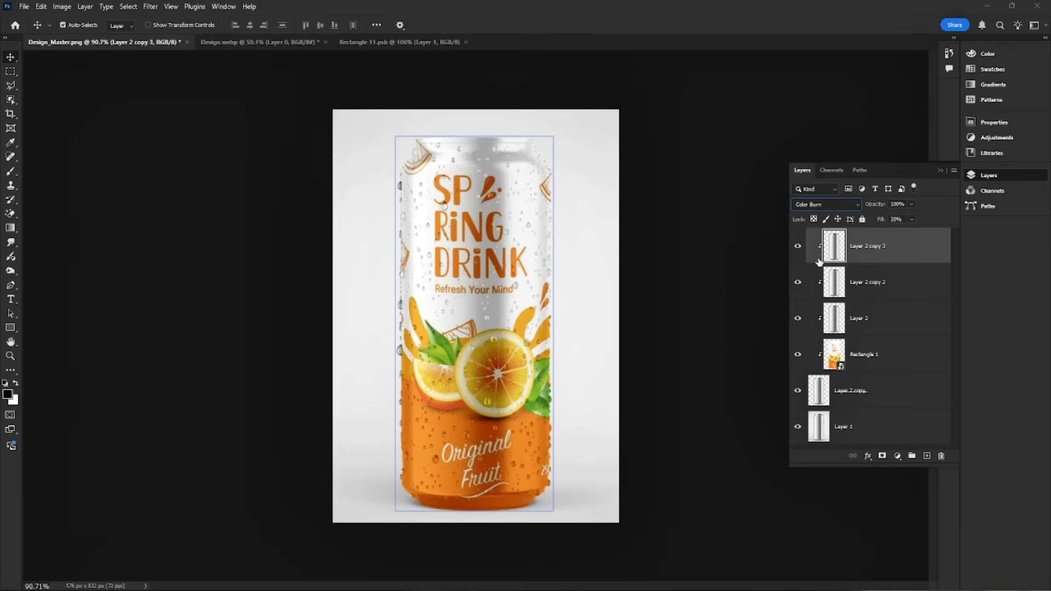
pyautogui.click(896, 219)
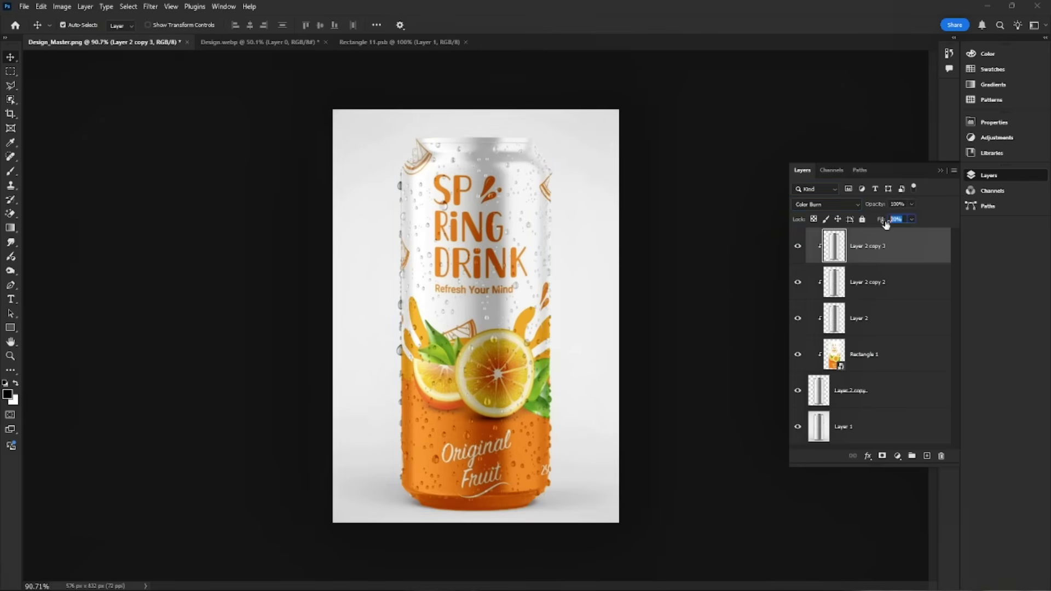
pyautogui.write('40')
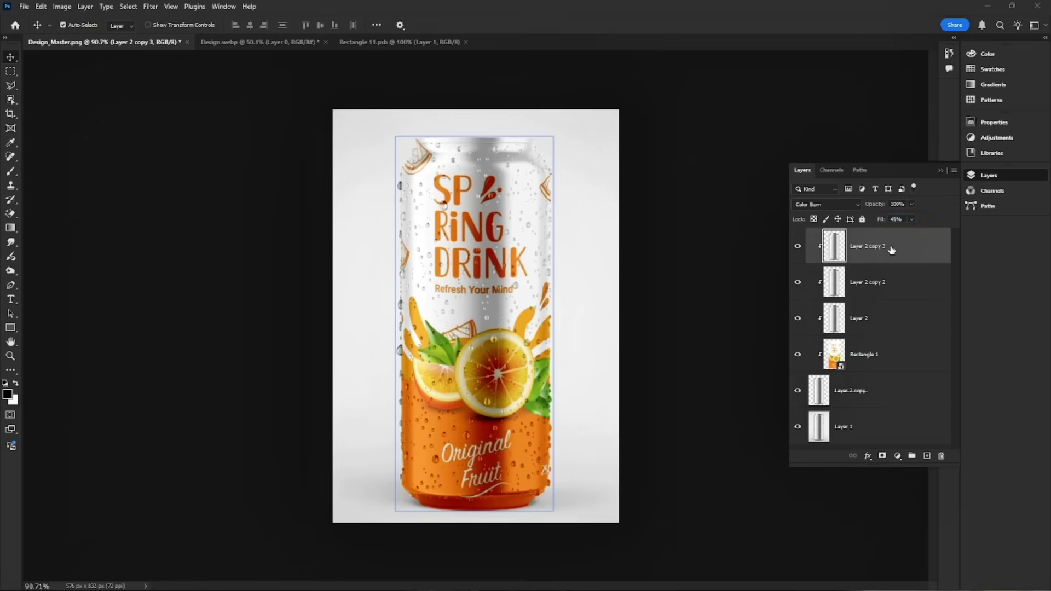
# Duplicate the Color Burn layer and set the copy to Normal blend mode with a 100% fill.
pyautogui.press('ctrl')
pyautogui.hotkey('ctrl', 'j')
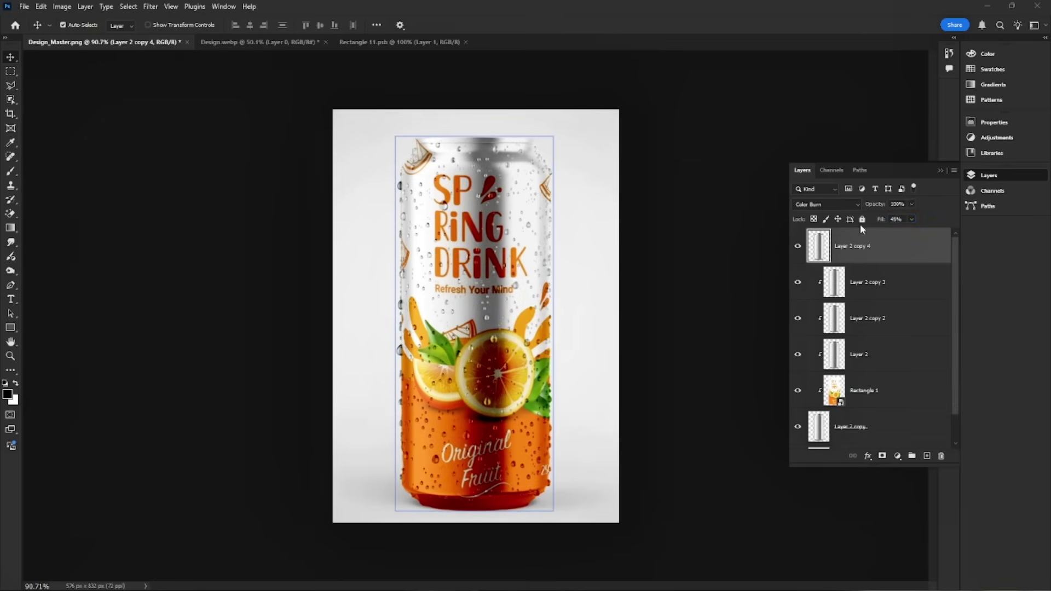
pyautogui.click(844, 204)
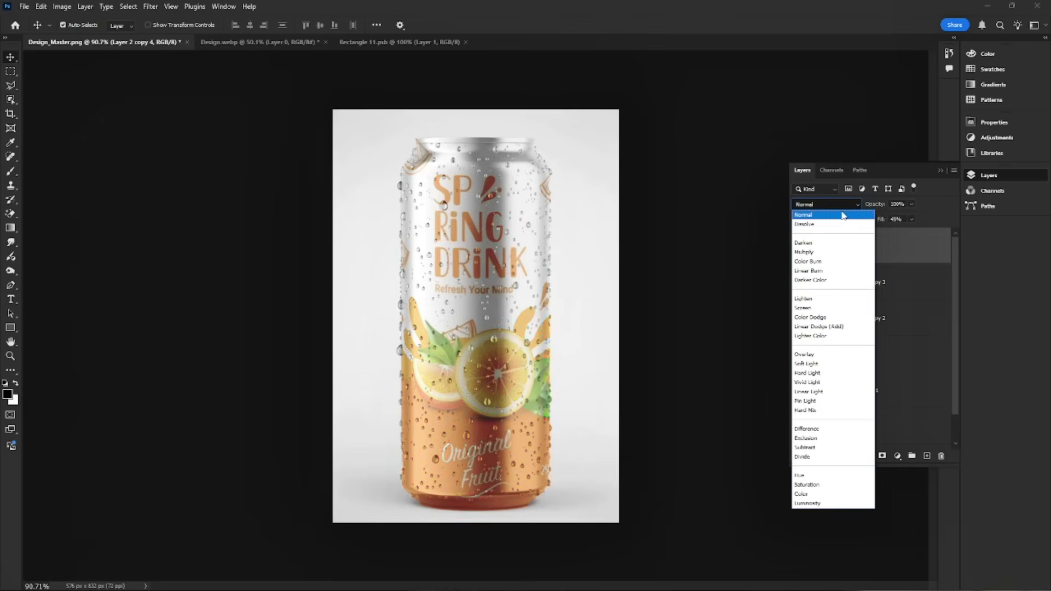
pyautogui.click(843, 215)
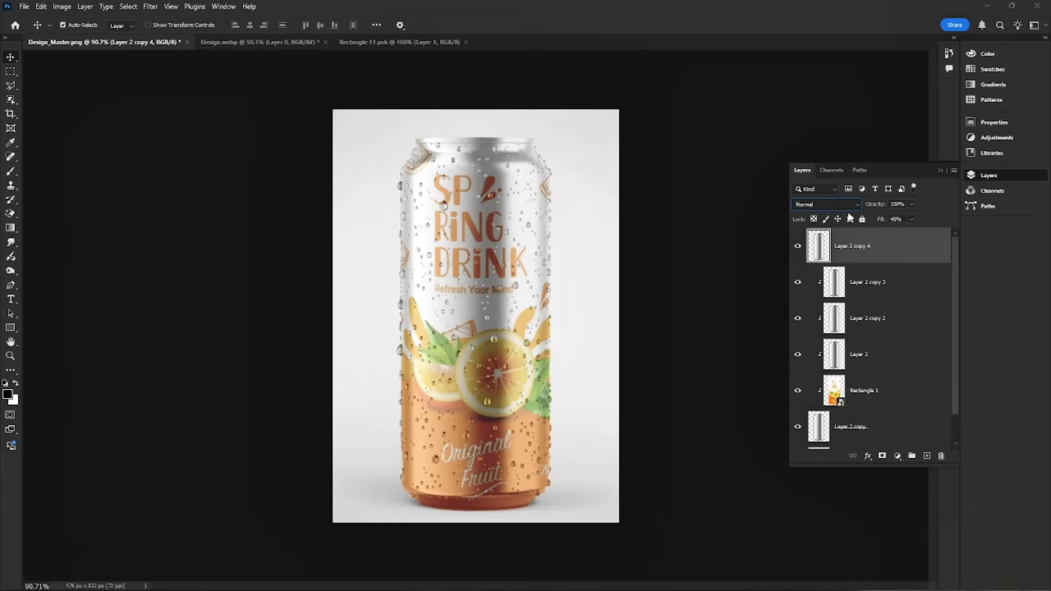
pyautogui.click(911, 219)
pyautogui.moveTo(914, 232); pyautogui.dragTo(945, 231)
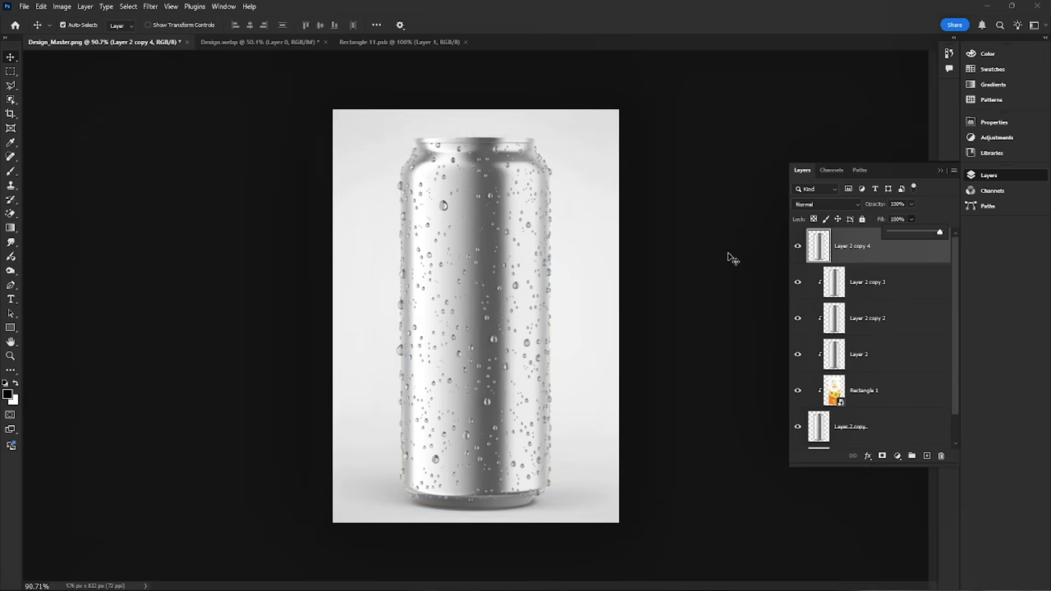
# Apply Levels to the top can layer with input black point 187 and white point 222 for extreme contrast.
pyautogui.hotkey('ctrl', 'l')
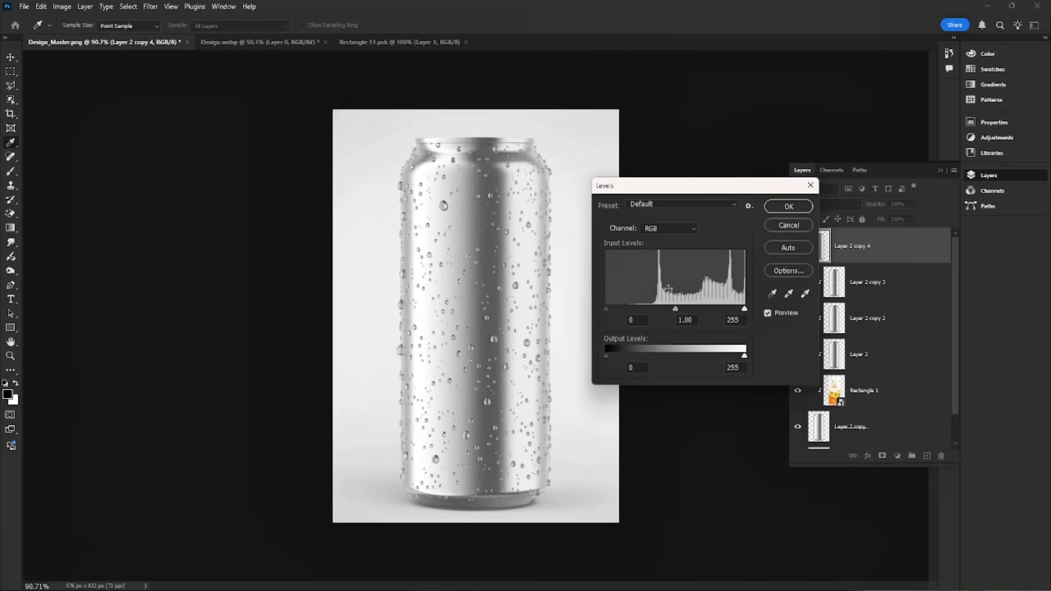
pyautogui.moveTo(606, 308); pyautogui.dragTo(657, 309)
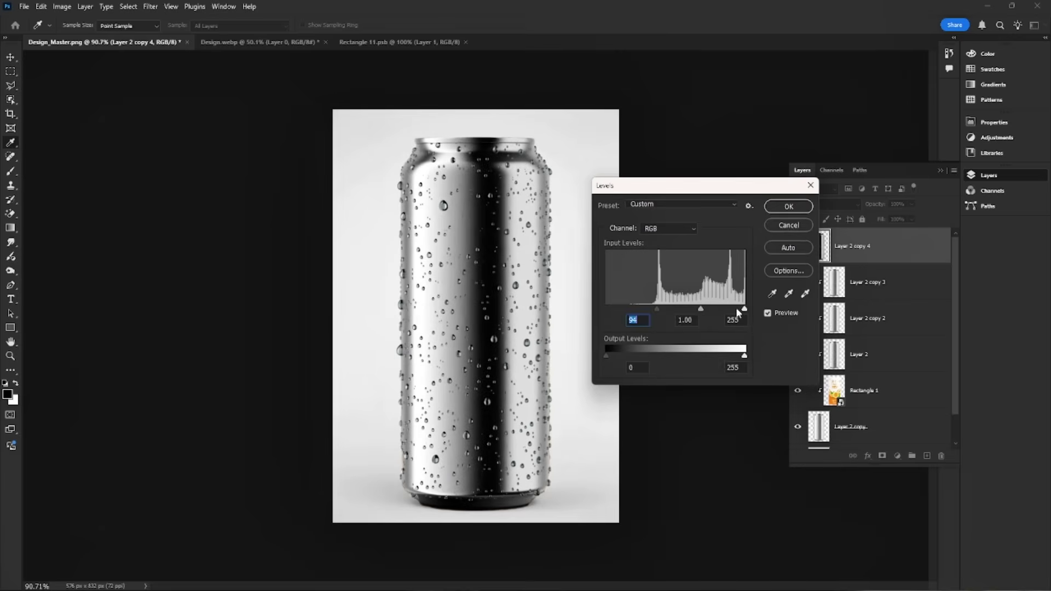
pyautogui.moveTo(744, 308); pyautogui.dragTo(727, 309)
pyautogui.moveTo(657, 308); pyautogui.dragTo(710, 312)
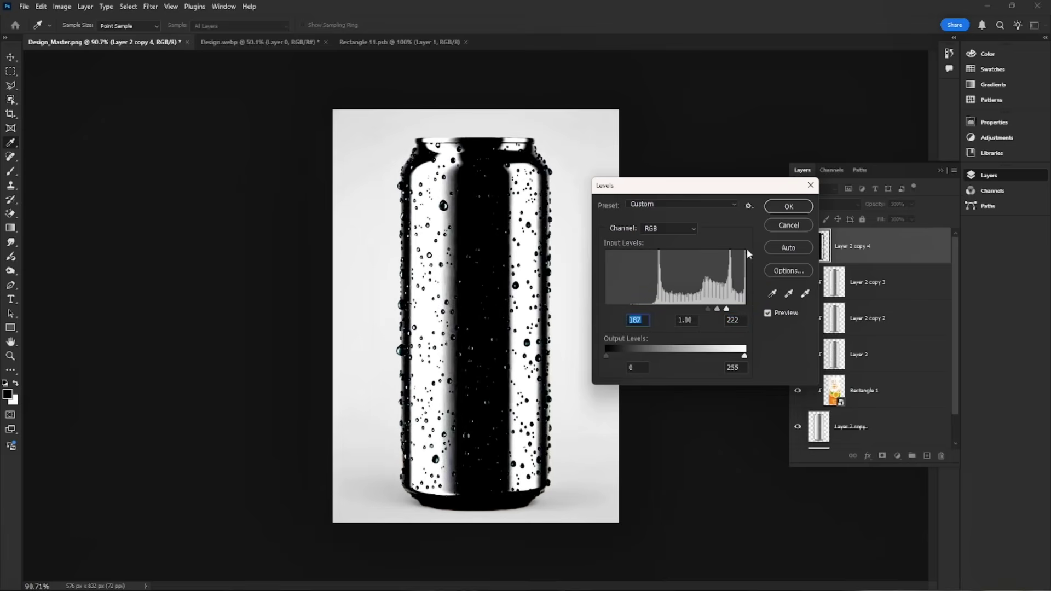
pyautogui.click(774, 209)
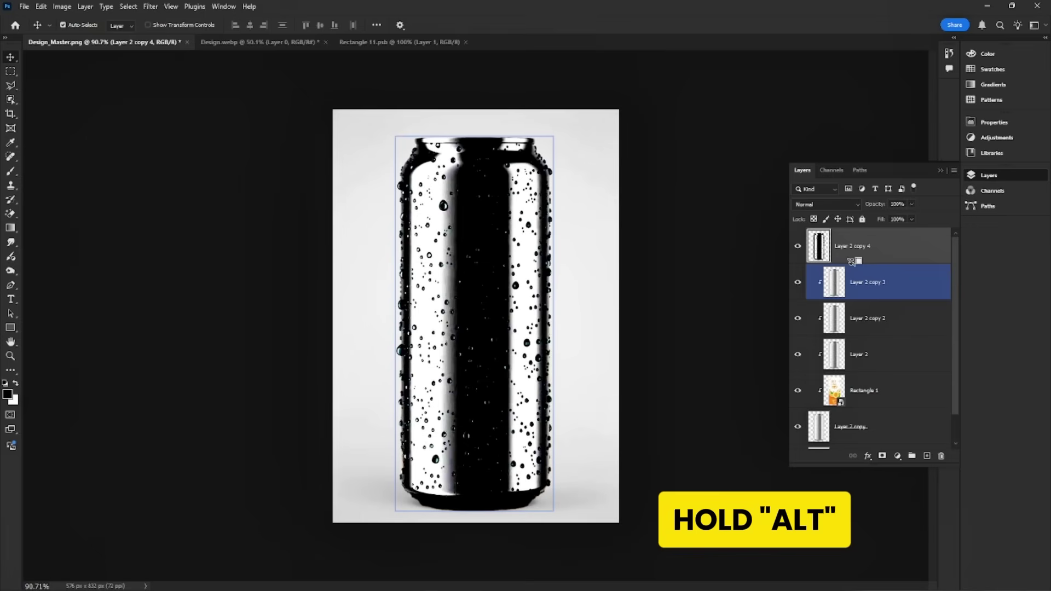
# Clip the high-contrast can layer to the layers below and set it to Overlay with a 20% fill.
pyautogui.keyDown('alt'); pyautogui.click(851, 261); pyautogui.keyUp('alt')
pyautogui.click(837, 205)
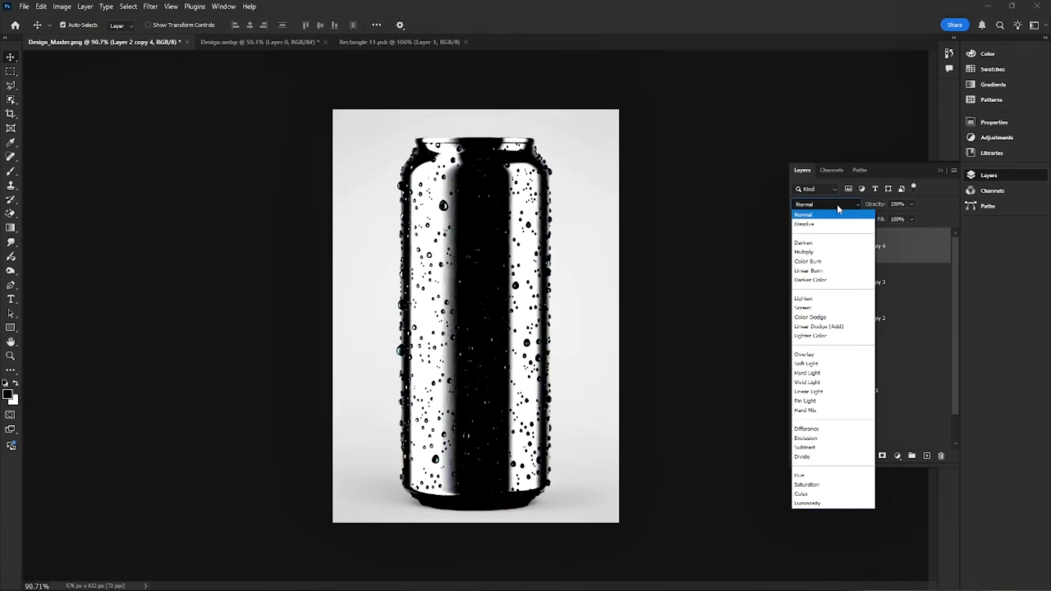
pyautogui.click(813, 355)
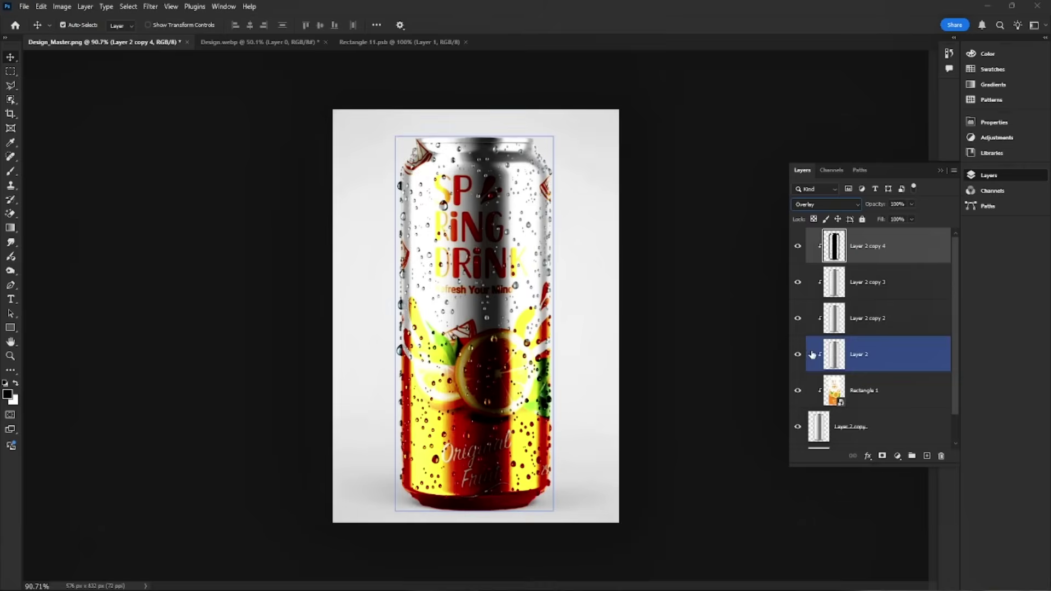
pyautogui.click(906, 219)
pyautogui.write('20')
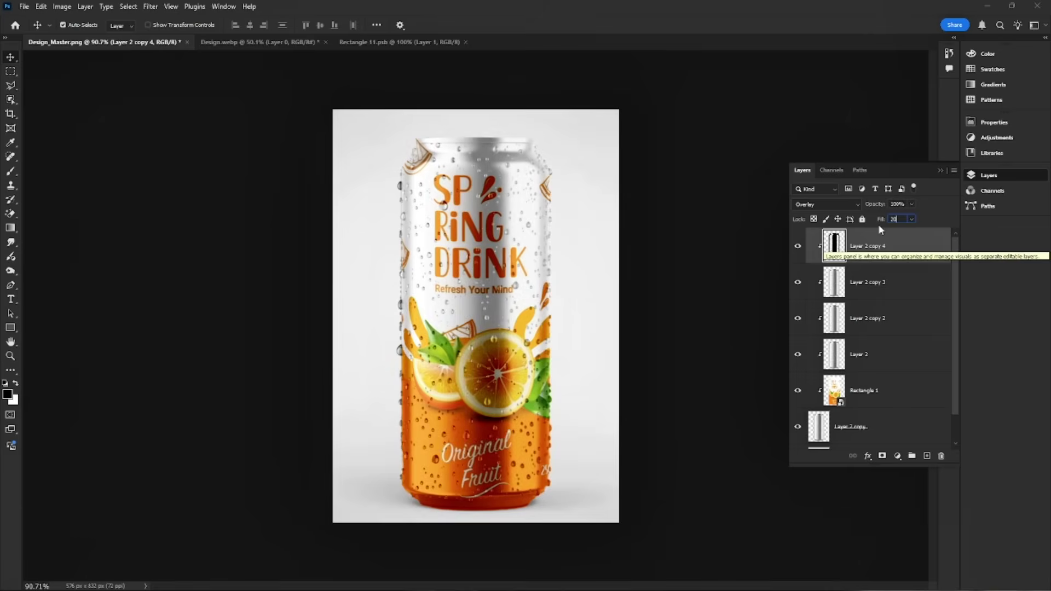
pyautogui.press('Return')
# Toggle the visibility of the label layer Rectangle 1 off and on, select that layer and activate the Brush tool.
pyautogui.click(799, 390)
pyautogui.click(798, 390)
pyautogui.click(809, 390)
pyautogui.press('b')
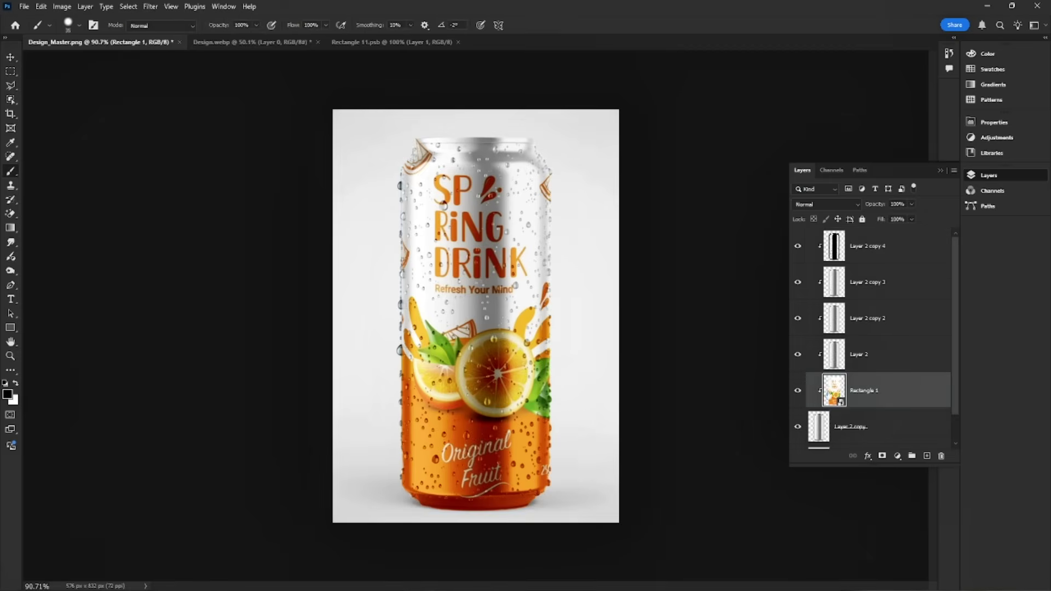